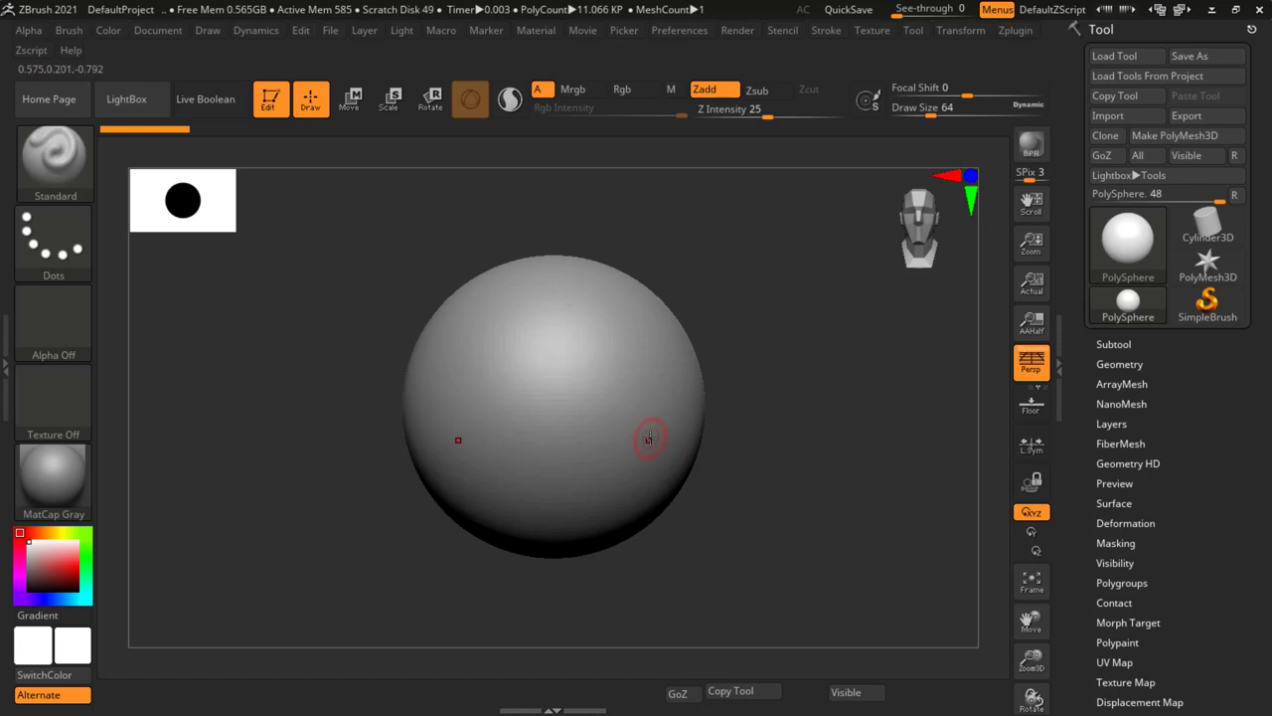
Open the LightBox file library and close it again to return to the PolySphere.
left_click(130, 99)
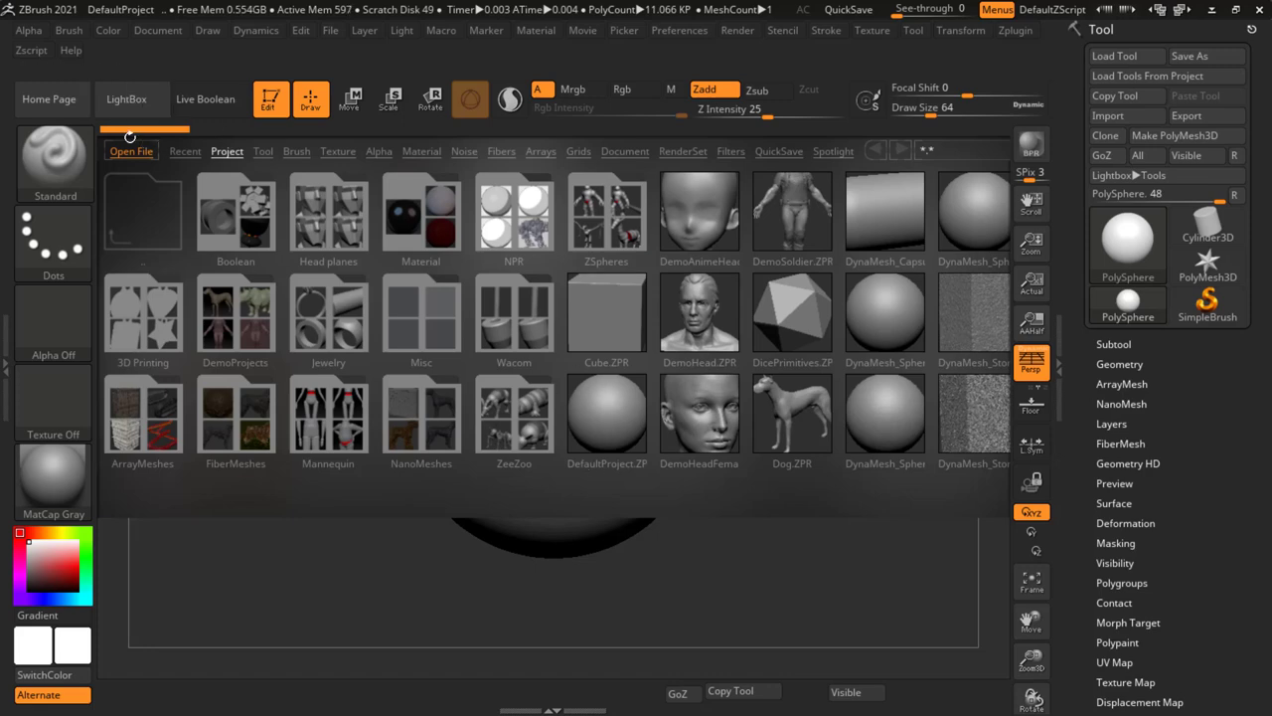
left_click(126, 99)
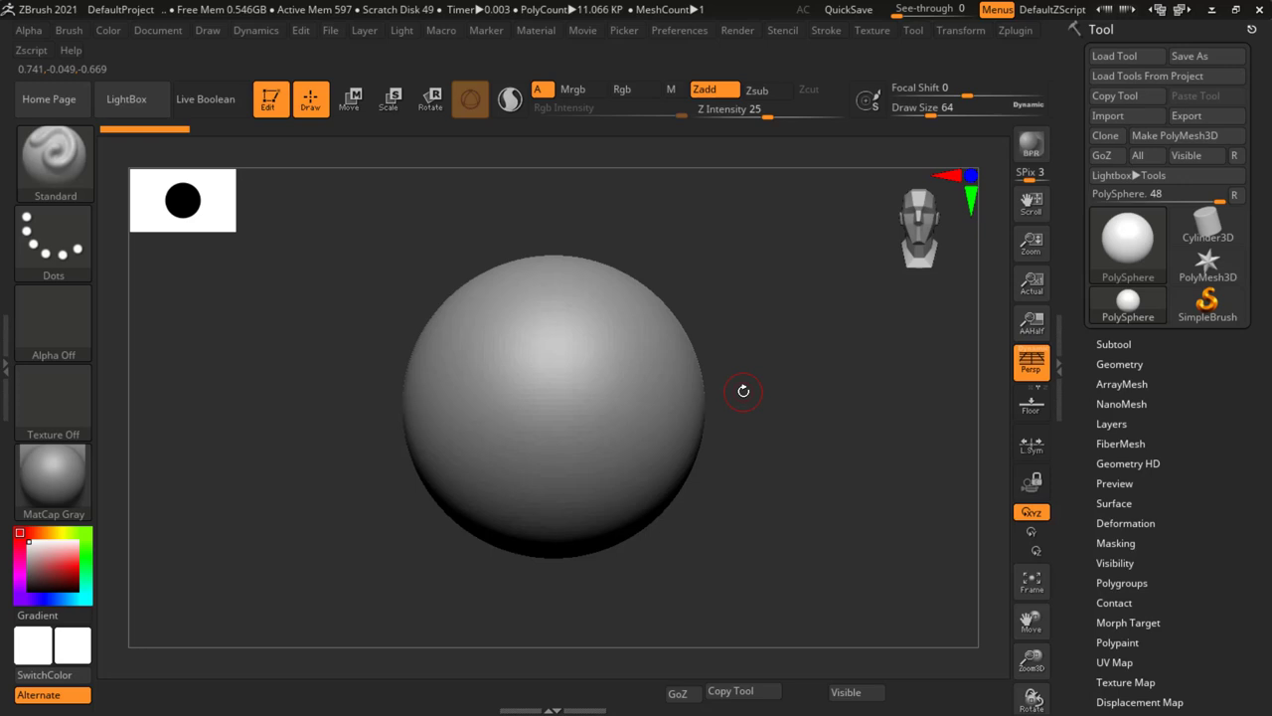
Filter the Brush palette to C-brushes and select Chisel3D.
key("b")
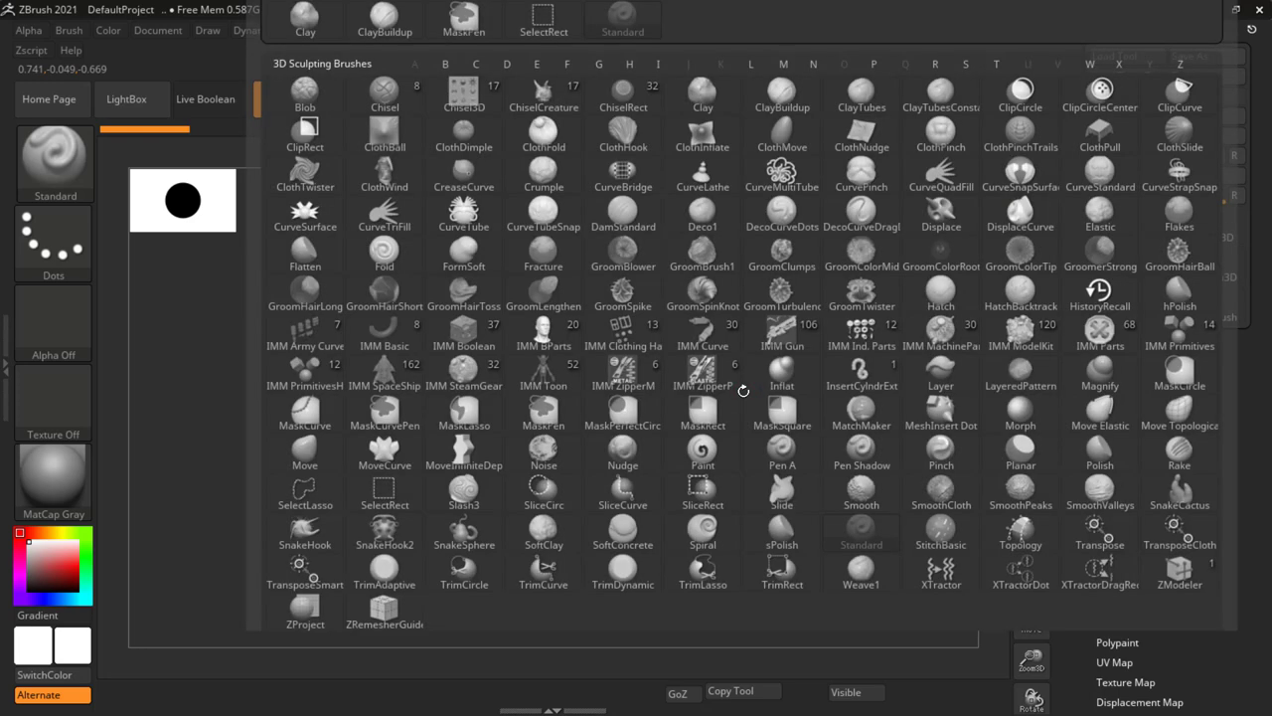
key("c")
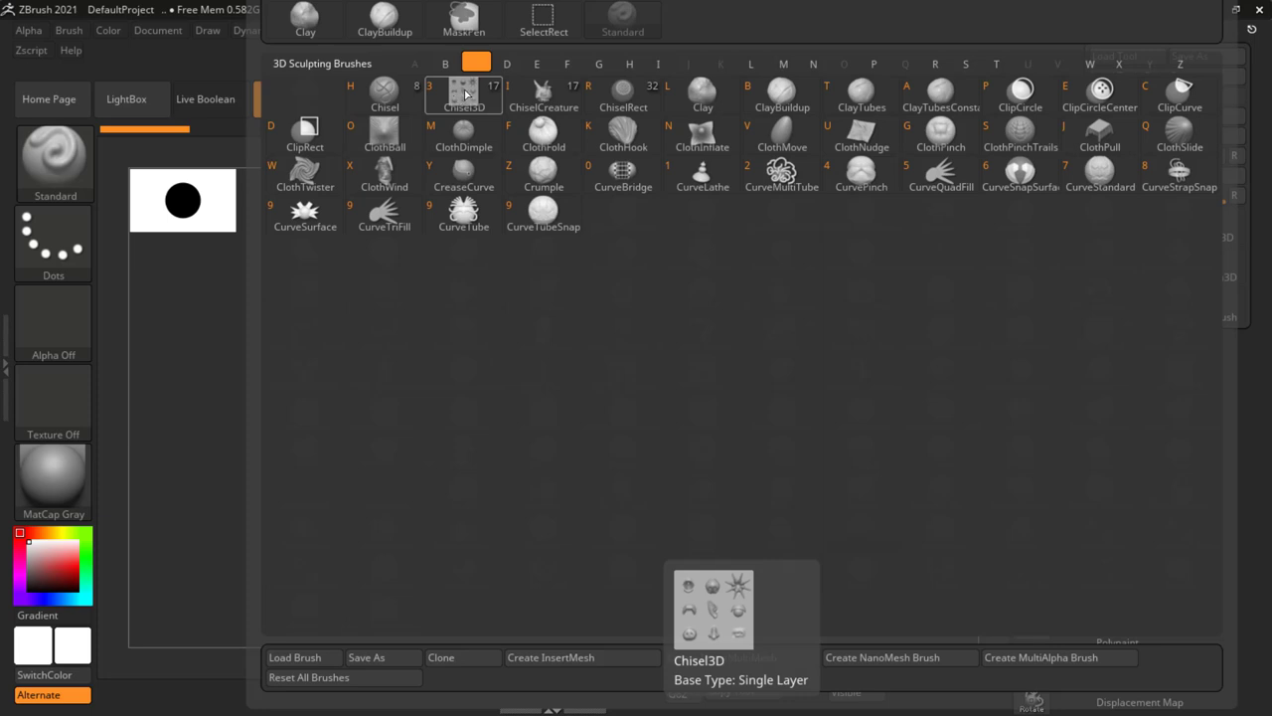
left_click(465, 94)
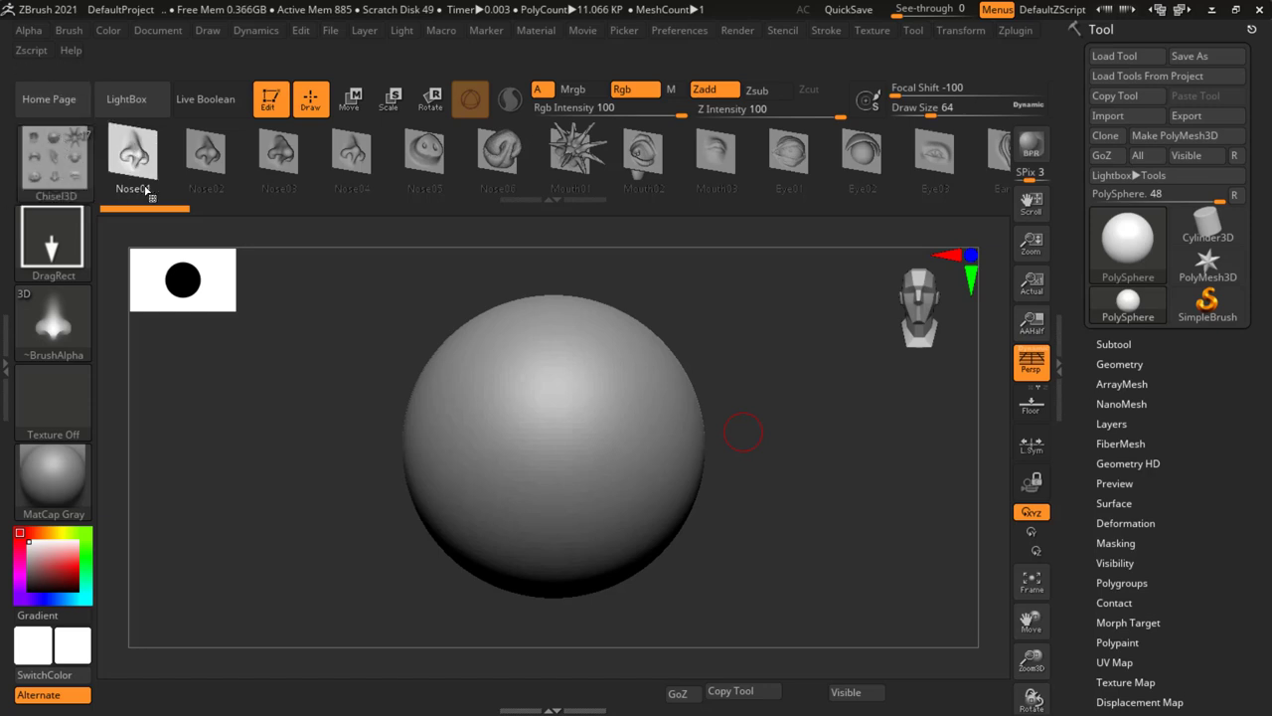
Browse the Chisel3D insert shelf and pick the Mouth03 thumbnail as the stamp.
mouse_move(248, 194)
left_mouse_down()
mouse_move(673, 199)
mouse_move(231, 199)
left_mouse_up()
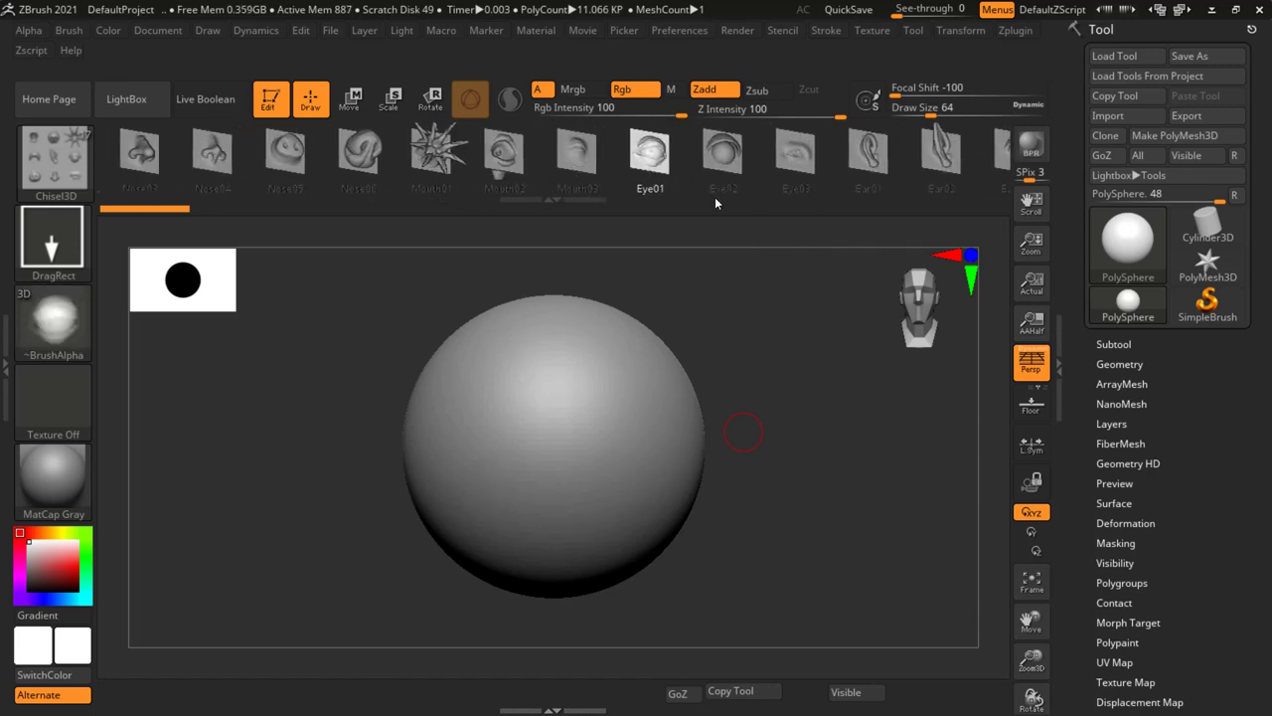
mouse_move(779, 183)
left_mouse_down()
mouse_move(253, 188)
mouse_move(956, 220)
left_mouse_up()
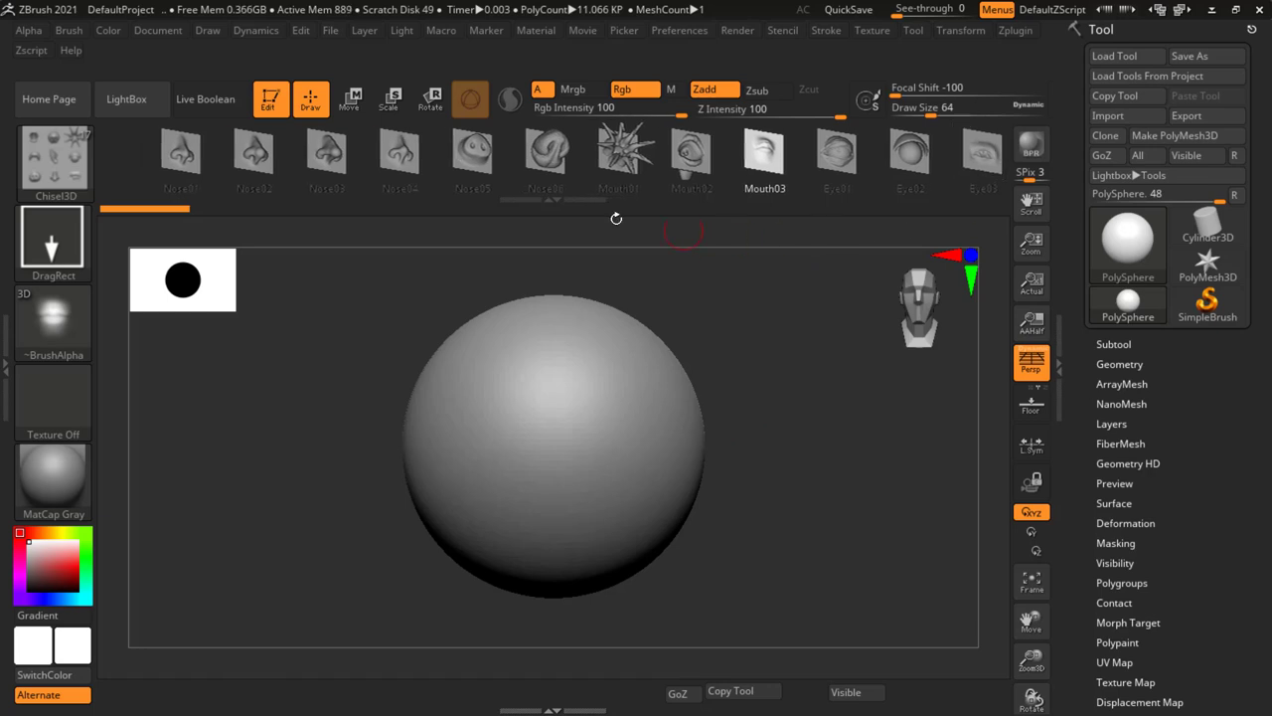
left_click_drag(557, 191, 745, 195)
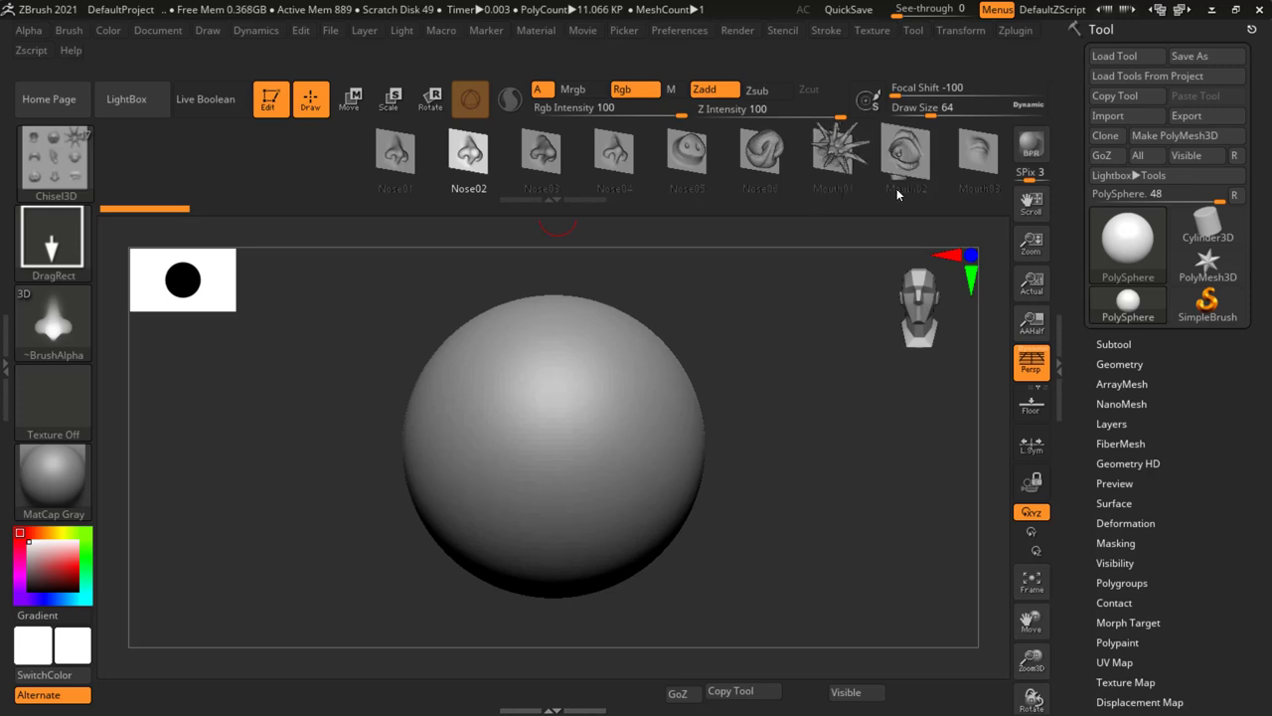
mouse_move(897, 188)
left_mouse_down()
mouse_move(597, 196)
mouse_move(758, 204)
mouse_move(727, 199)
left_mouse_up()
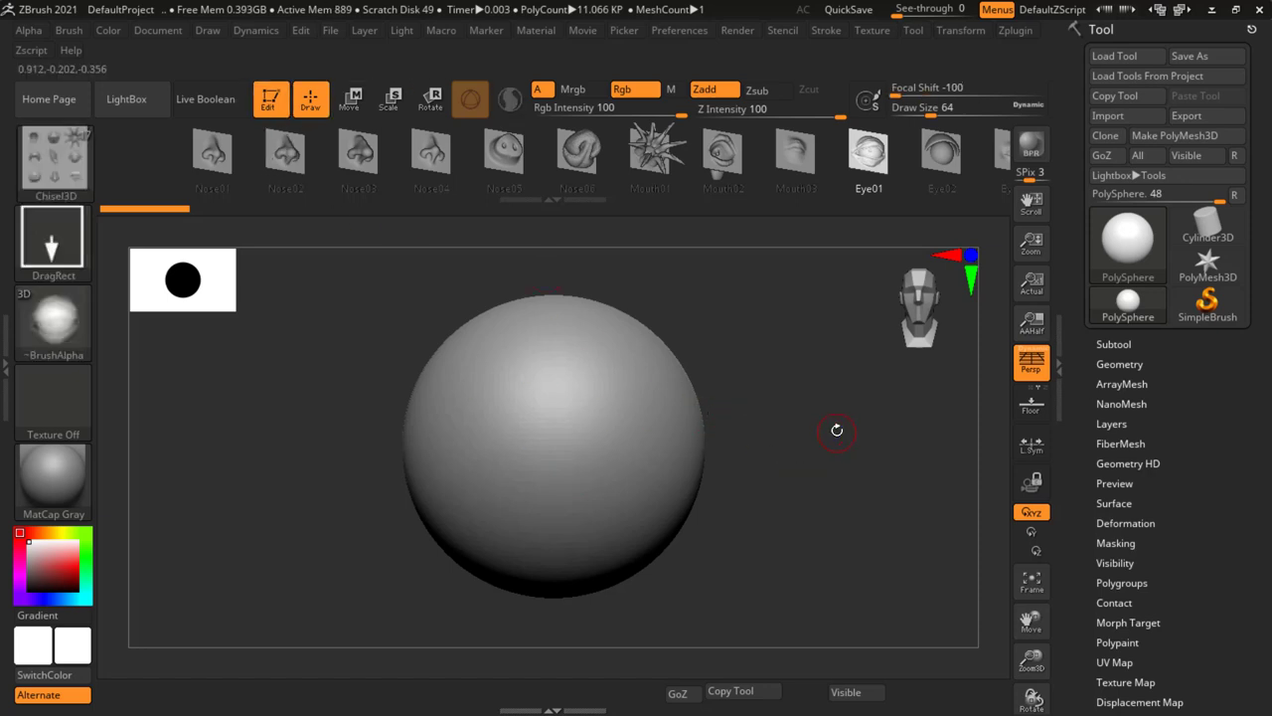
left_click(750, 440, "ctrl")
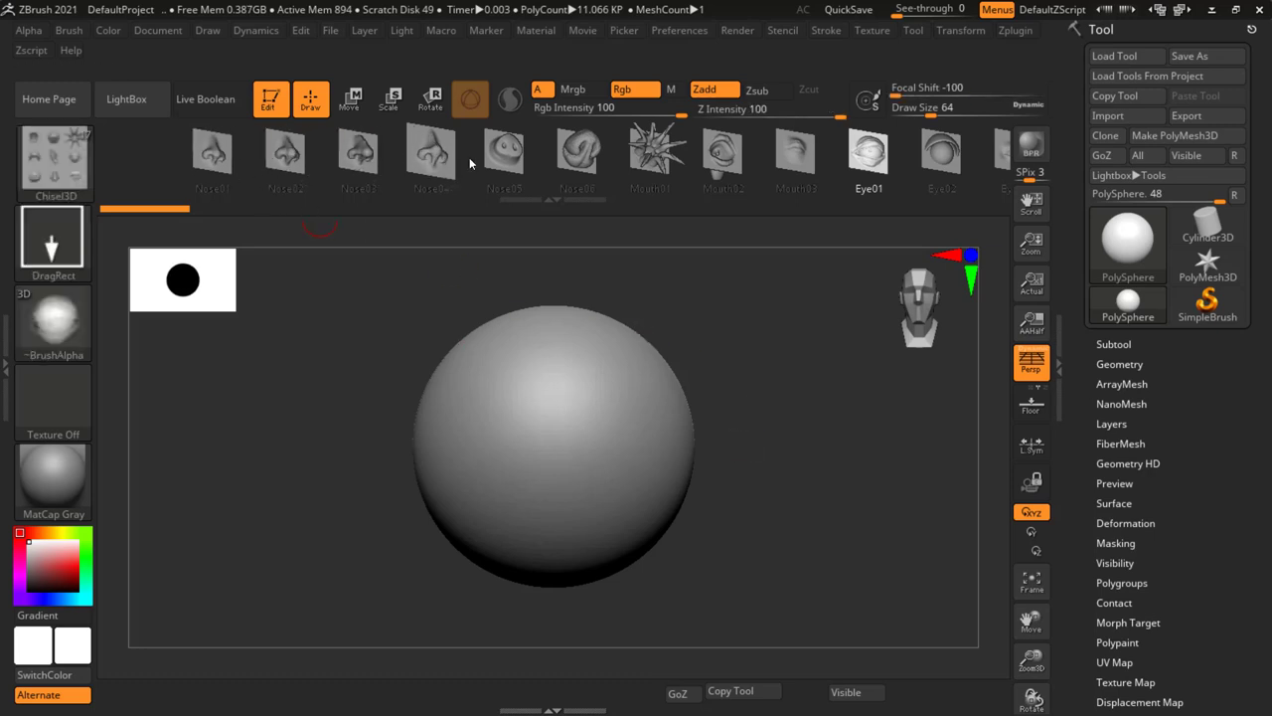
left_click_drag(722, 191, 375, 196)
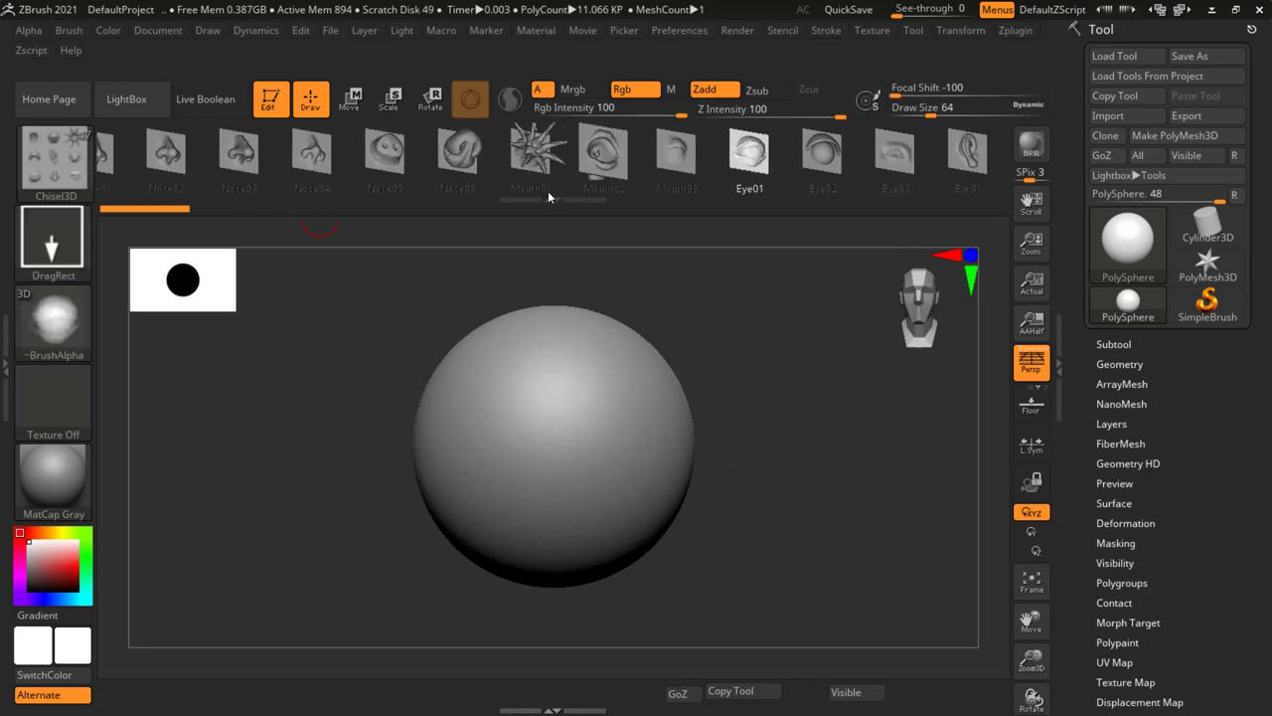
scroll(364, 197, "down", 2)
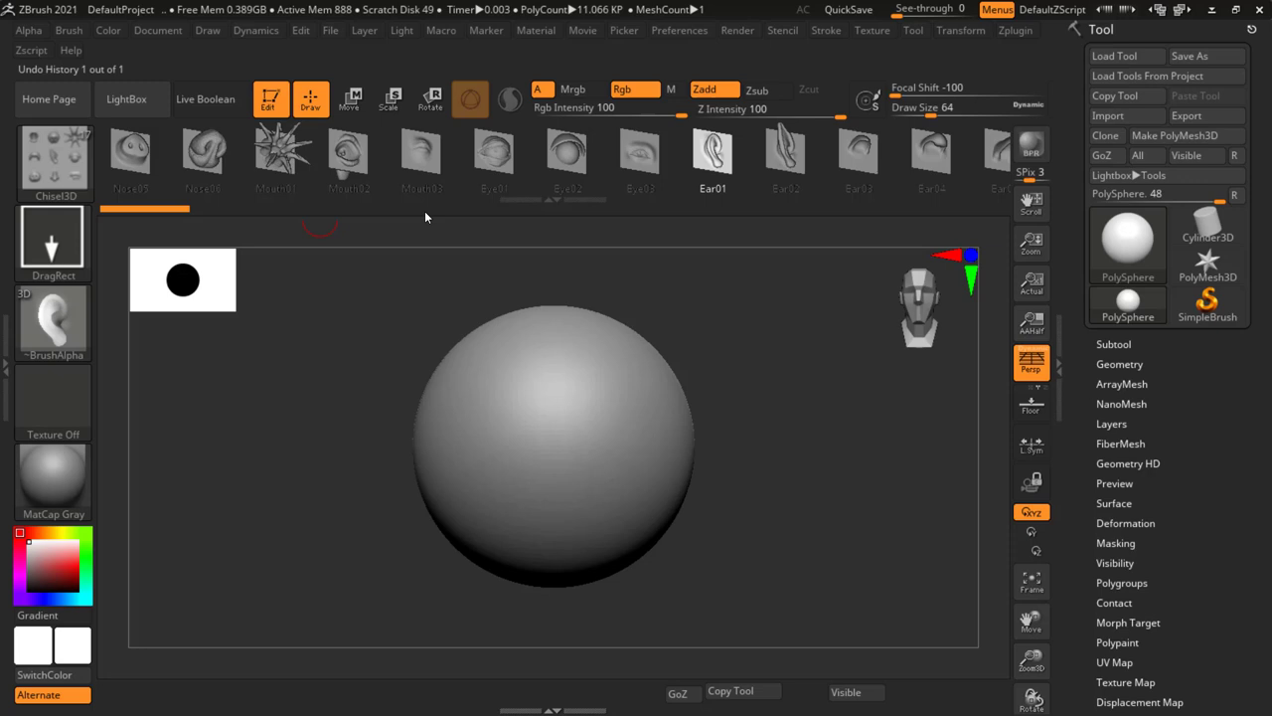
left_click(416, 149)
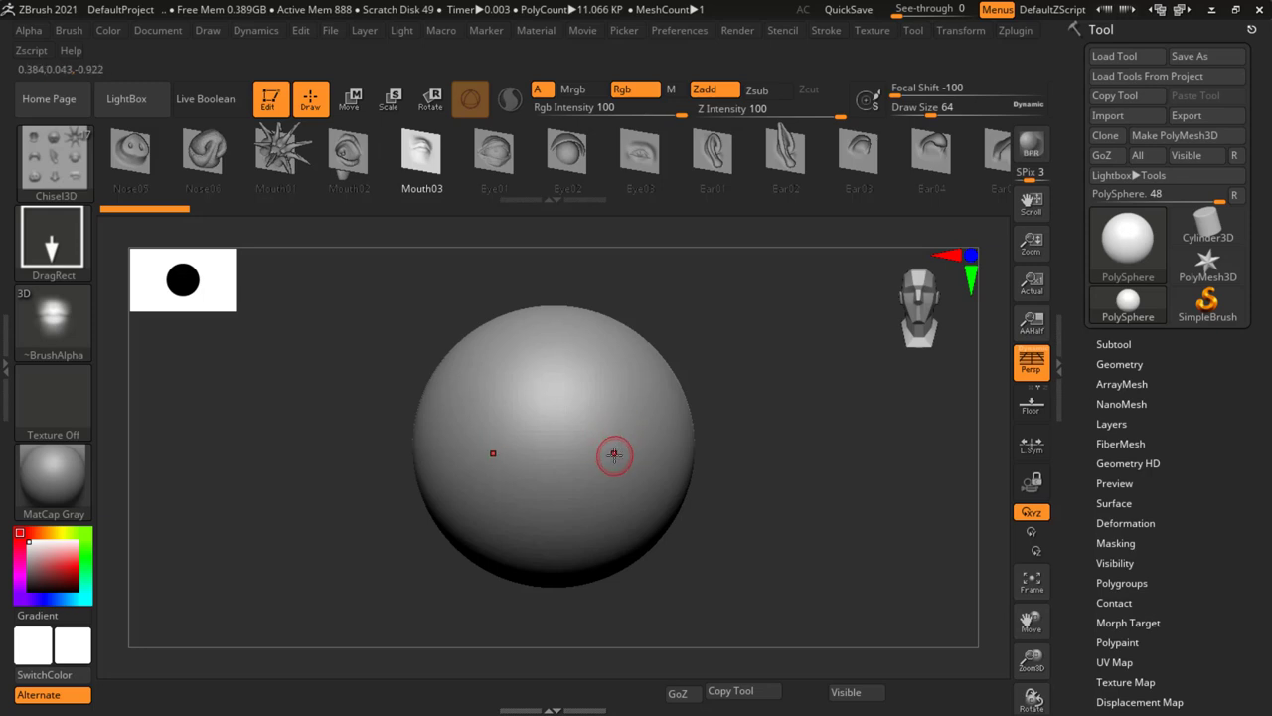
Try two Mouth03 stamps, undo both, then subdivide the sphere twice to 176.256 KP.
left_click_drag(613, 455, 741, 574)
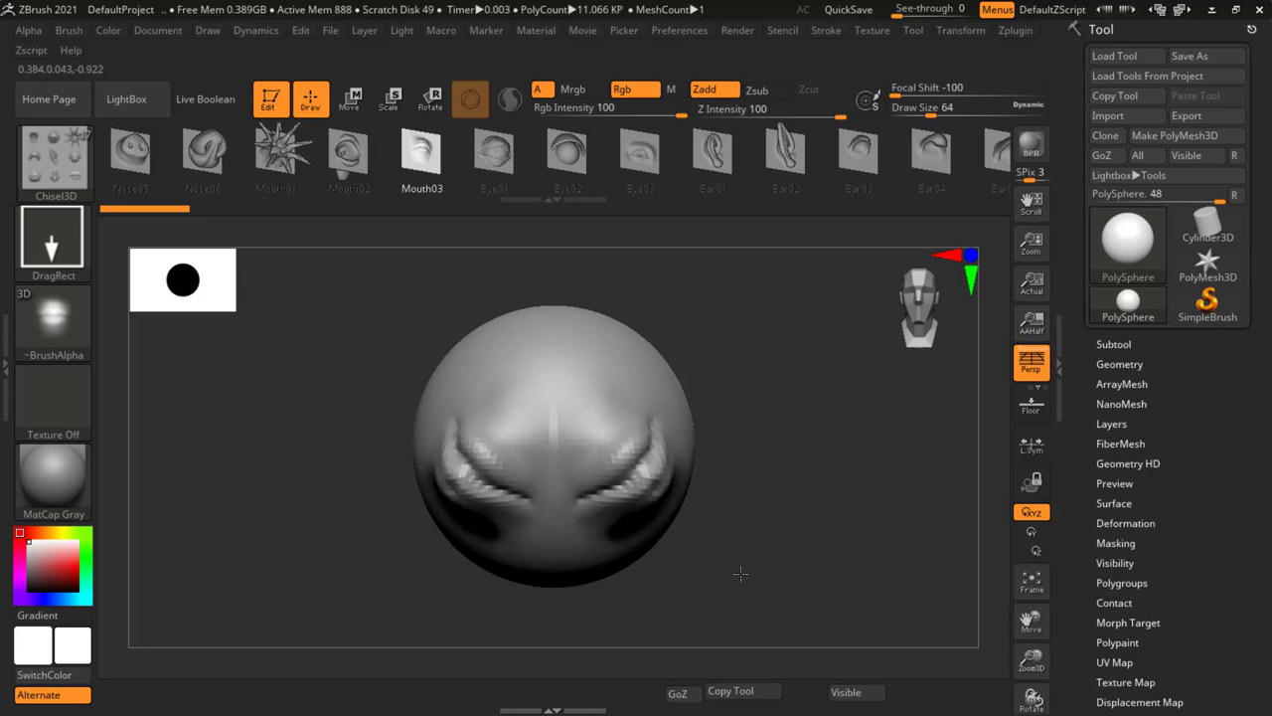
key("ctrl+z")
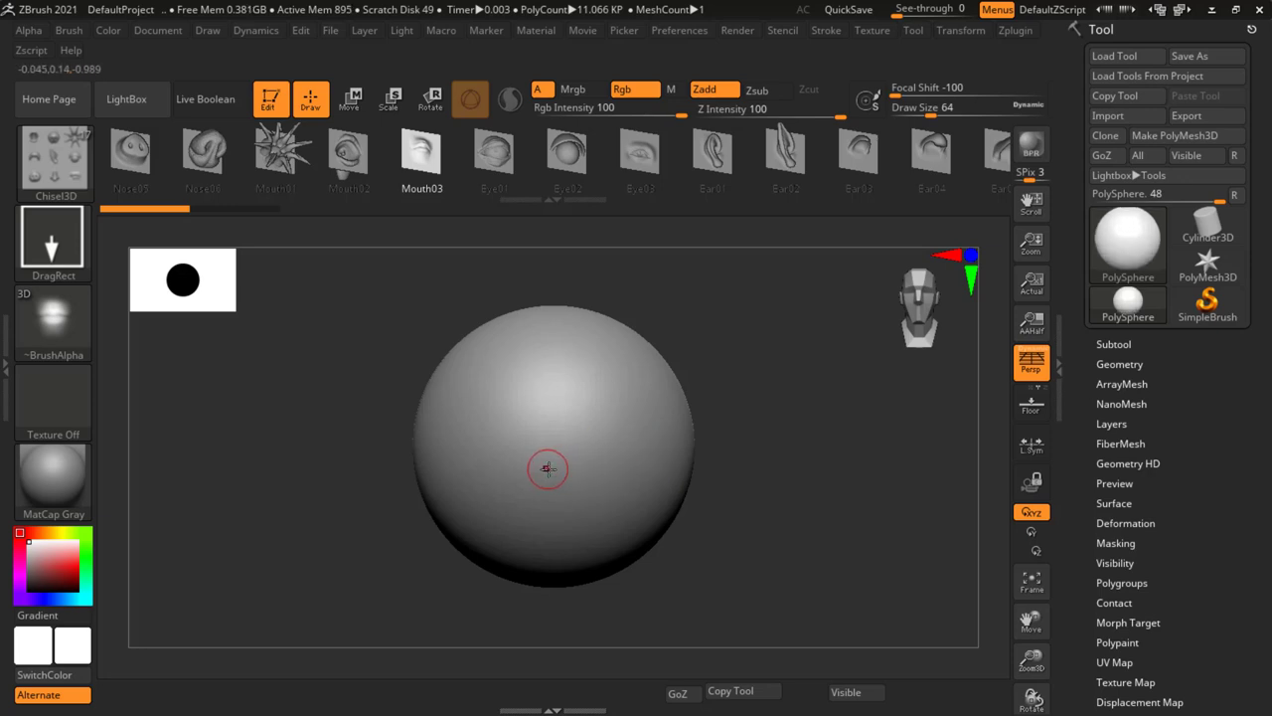
mouse_move(589, 499)
left_mouse_down()
mouse_move(562, 648)
mouse_move(614, 639)
left_mouse_up()
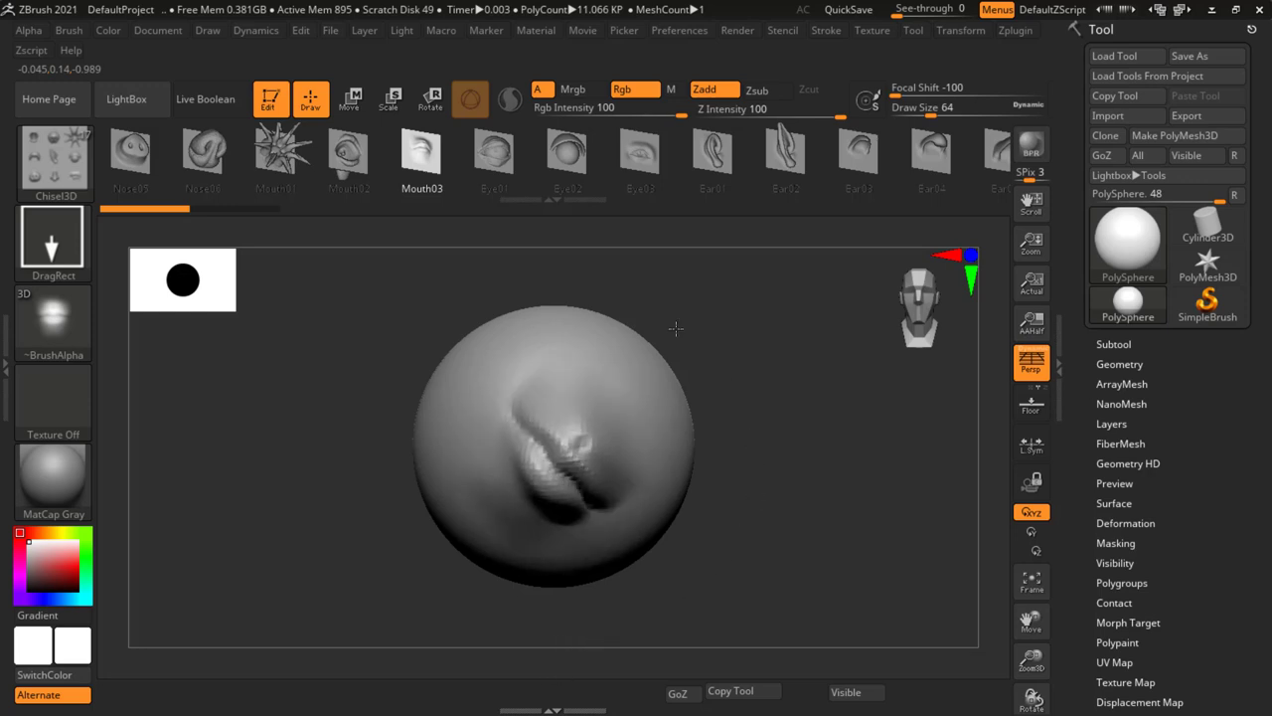
mouse_move(614, 639)
left_mouse_down()
mouse_move(603, 271)
mouse_move(549, 366)
mouse_move(549, 347)
mouse_move(537, 364)
mouse_move(547, 338)
mouse_move(613, 474)
mouse_move(569, 334)
mouse_move(548, 377)
mouse_move(545, 338)
left_mouse_up()
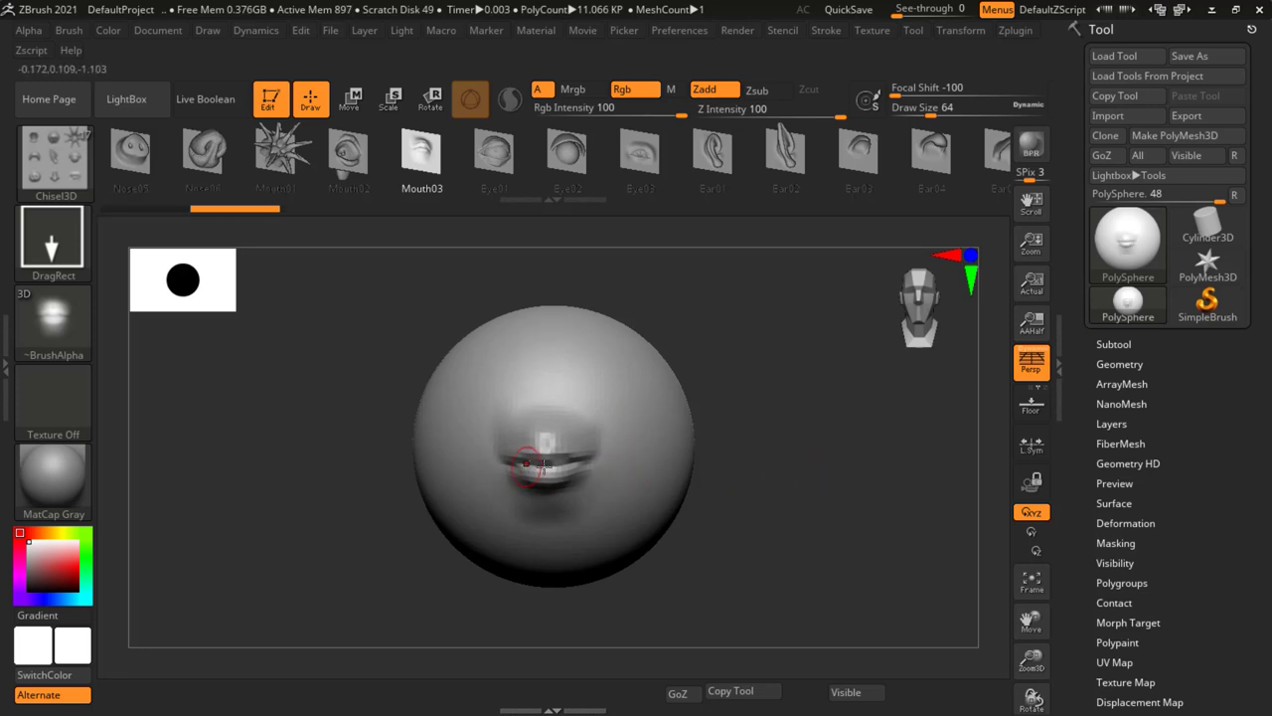
key("ctrl+z")
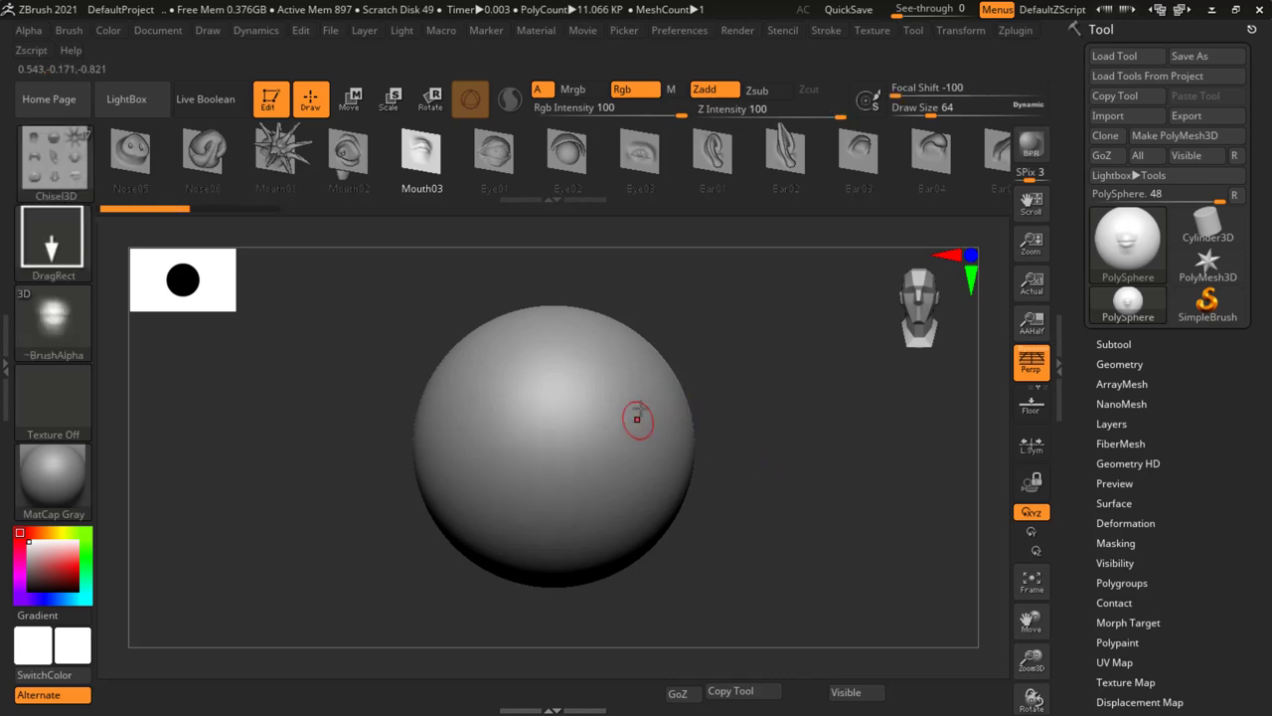
left_click(708, 464, "ctrl")
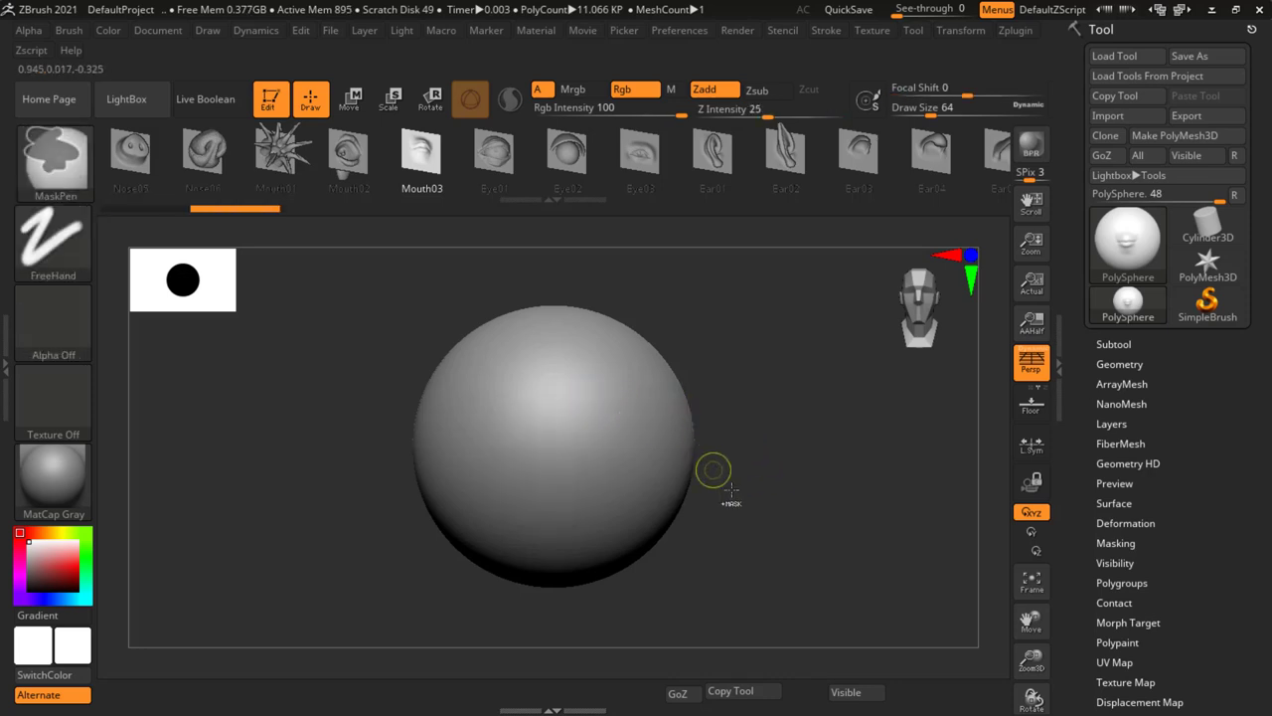
left_click(739, 496, "ctrl")
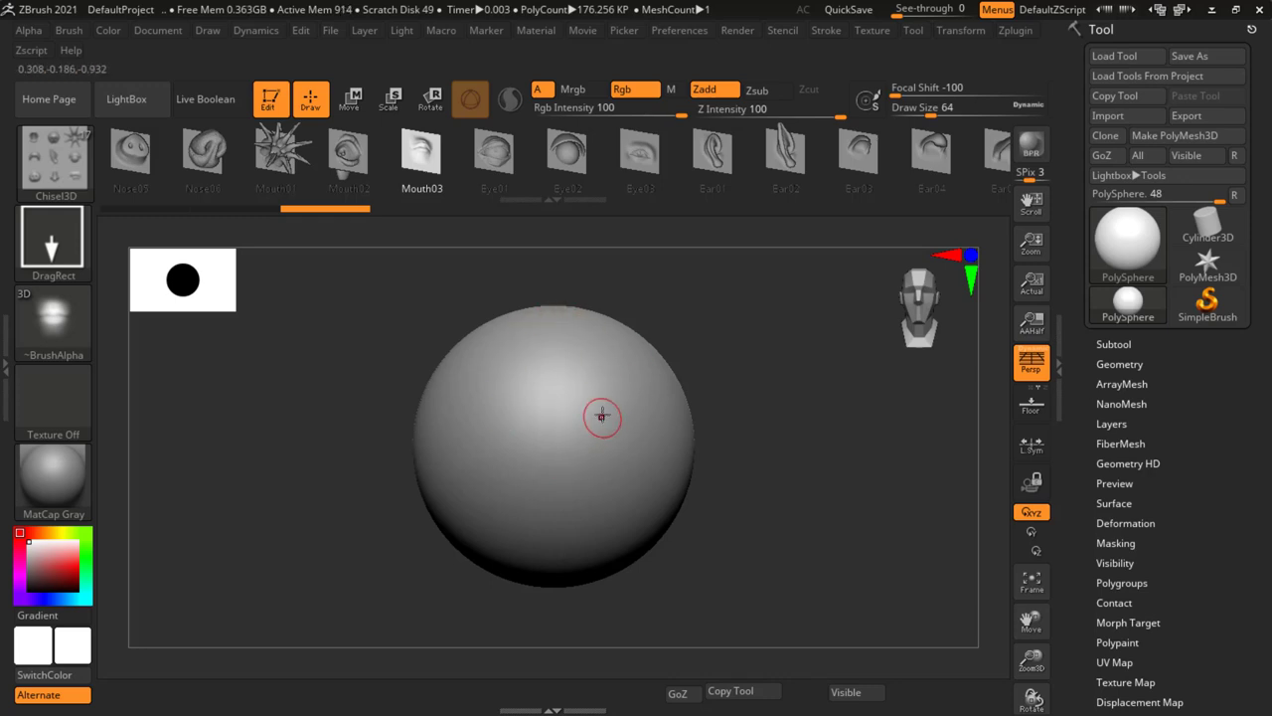
Zoom in and press a Mouth03 lip shape into the sphere's lower front, then orbit to check it.
key("ctrl")
right_click_drag(779, 422, 816, 458, "ctrl")
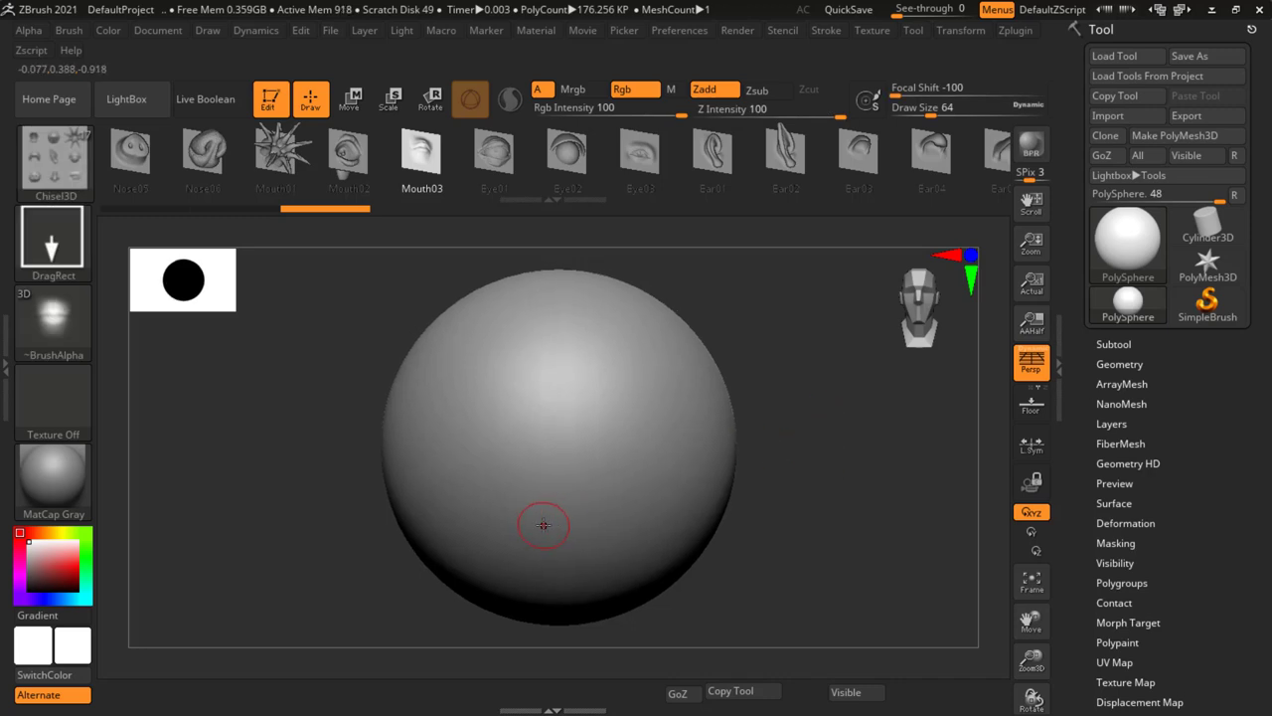
mouse_move(547, 521)
left_mouse_down()
mouse_move(641, 413)
mouse_move(593, 363)
mouse_move(542, 418)
mouse_move(552, 370)
mouse_move(449, 447)
mouse_move(557, 608)
mouse_move(469, 518)
mouse_move(560, 384)
mouse_move(553, 372)
mouse_move(553, 414)
mouse_move(555, 395)
left_mouse_up()
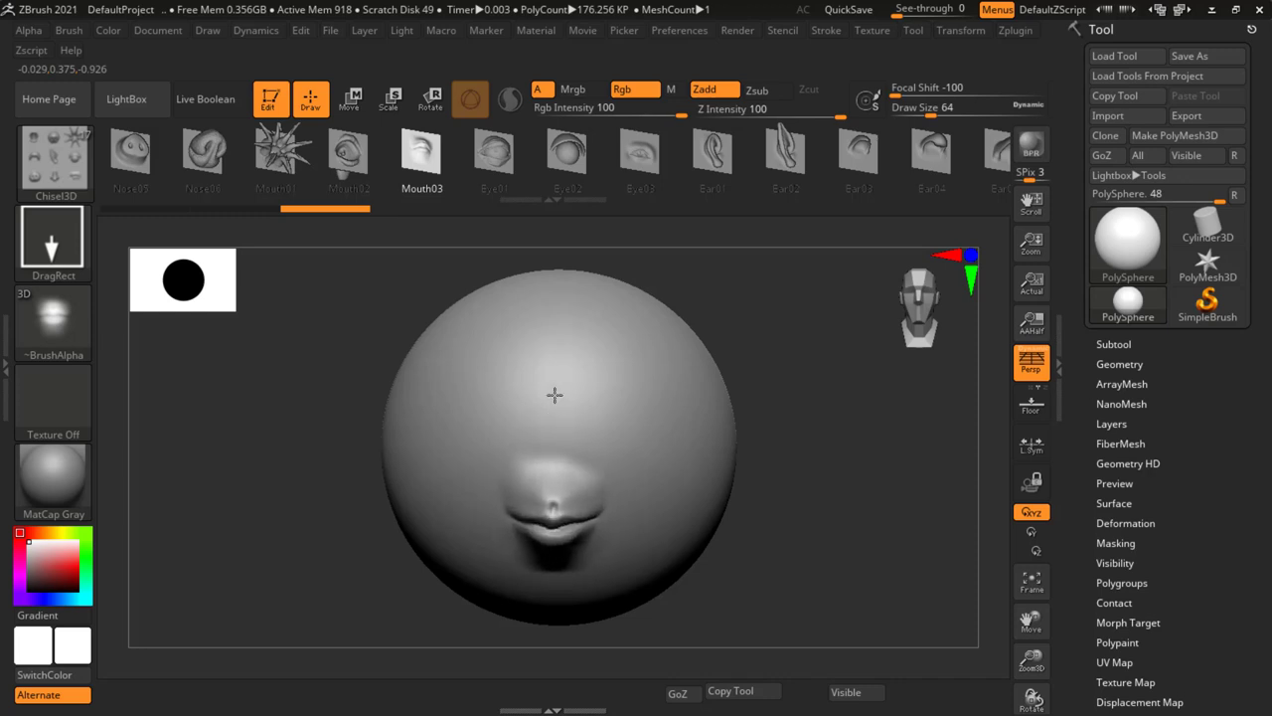
mouse_move(838, 534)
left_mouse_down()
mouse_move(829, 440)
mouse_move(748, 473)
mouse_move(785, 448)
mouse_move(844, 528)
mouse_move(850, 500)
left_mouse_up()
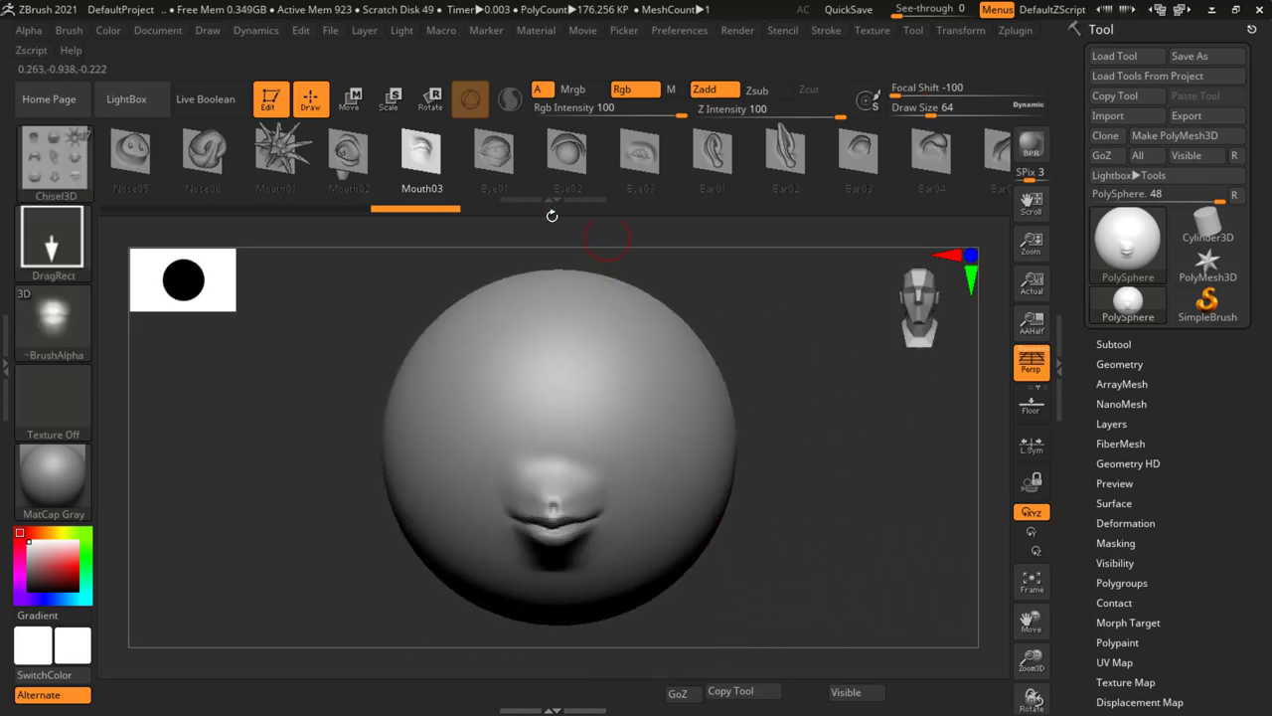
left_click_drag(487, 199, 852, 198)
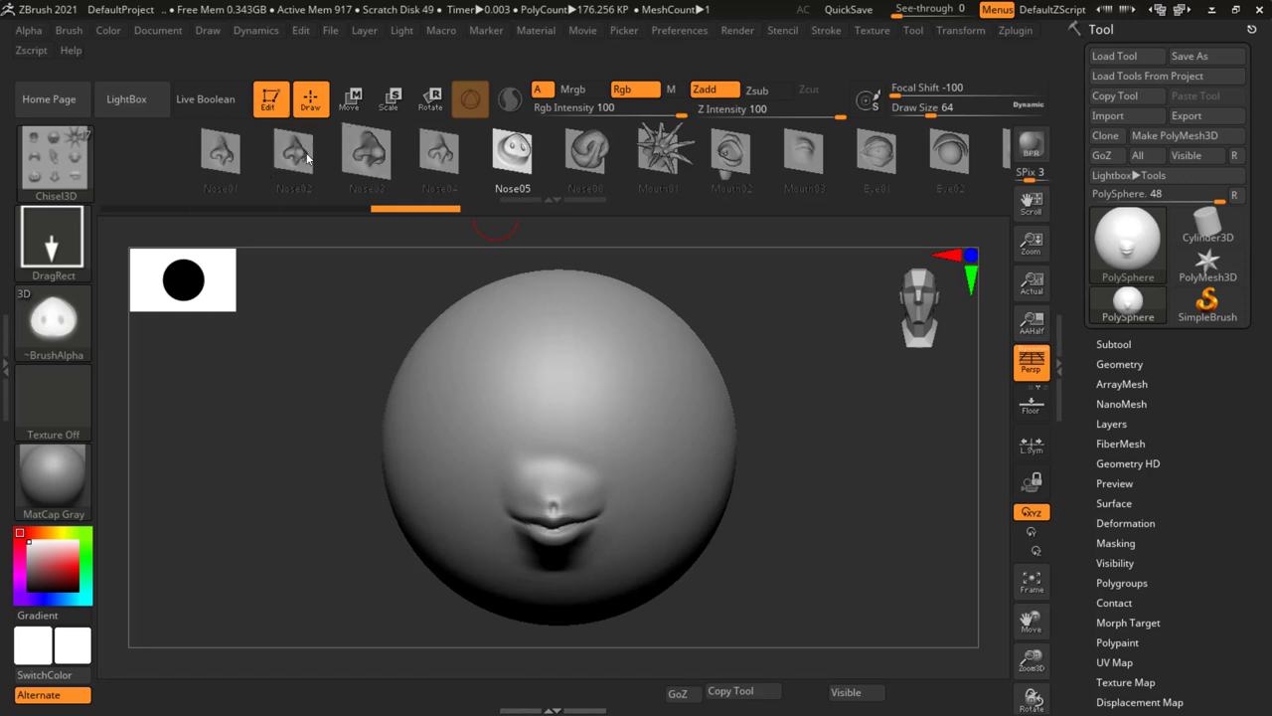
Stamp a Nose03 nose just above the mouth and orbit to view it from the side.
left_click(374, 156)
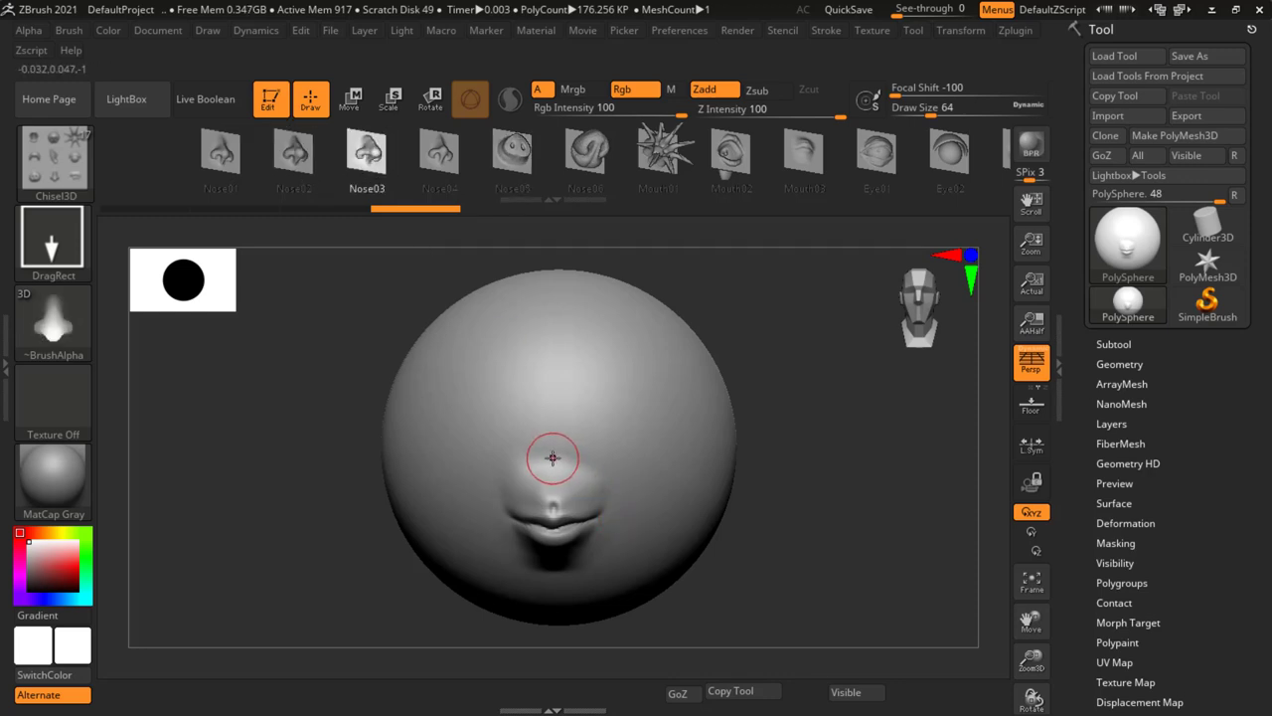
mouse_move(570, 470)
left_mouse_down()
mouse_move(592, 467)
mouse_move(554, 347)
mouse_move(552, 361)
left_mouse_up()
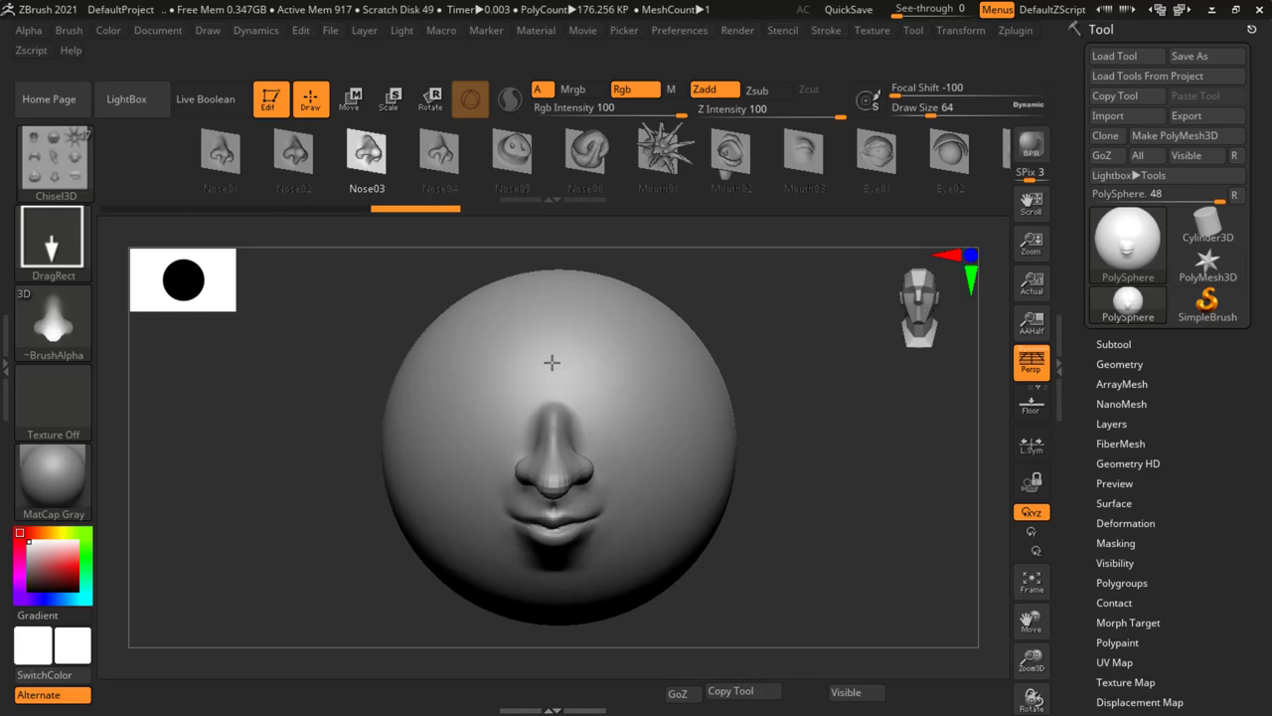
mouse_move(855, 558)
left_mouse_down()
mouse_move(914, 523)
mouse_move(884, 533)
mouse_move(914, 537)
left_mouse_up()
mouse_move(914, 537)
right_mouse_down("ctrl")
mouse_move(559, 614)
mouse_move(567, 410)
right_mouse_up("ctrl")
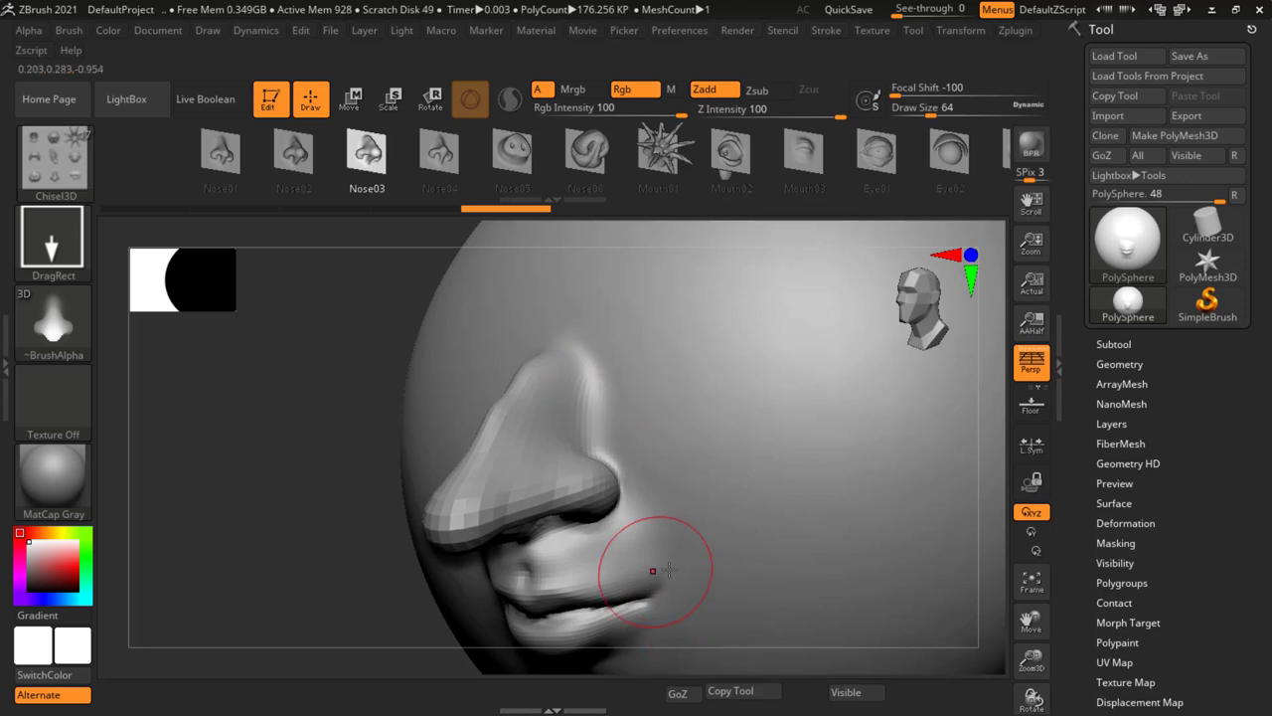
Rotate, zoom and recentre the head into a straight-on front view.
right_click_drag(636, 510, 824, 582)
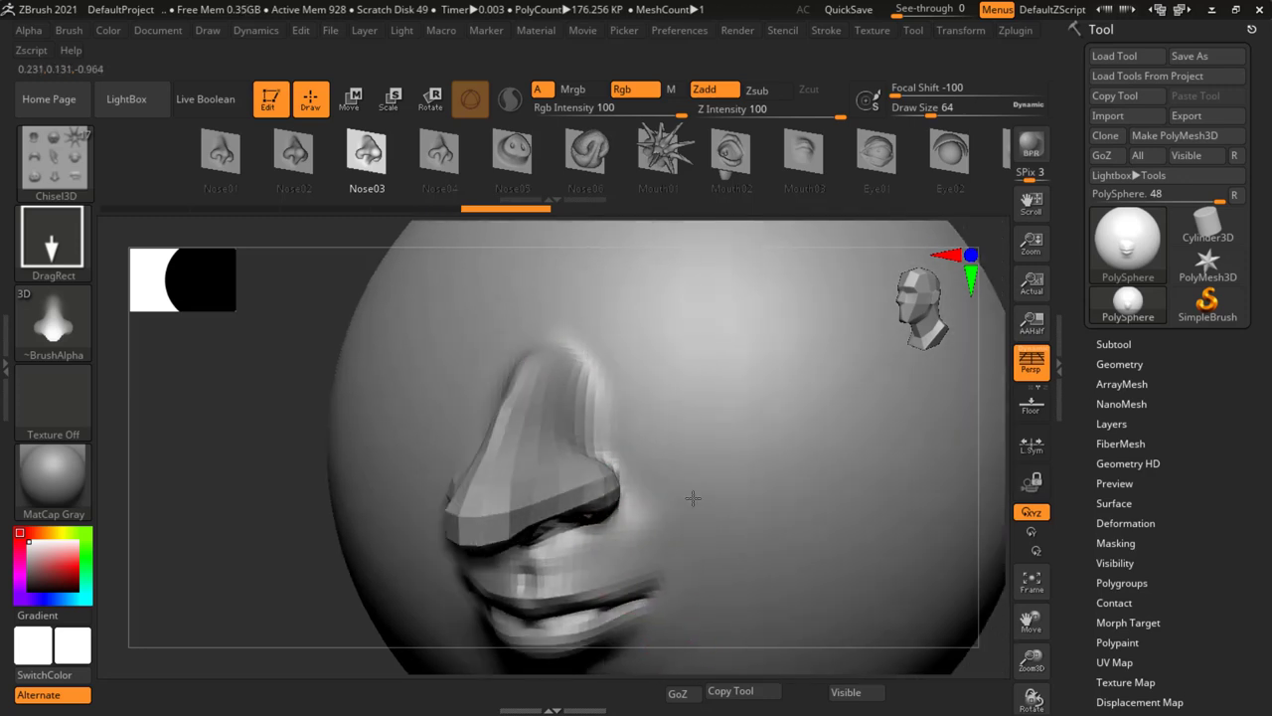
scroll(872, 580, "down", 3)
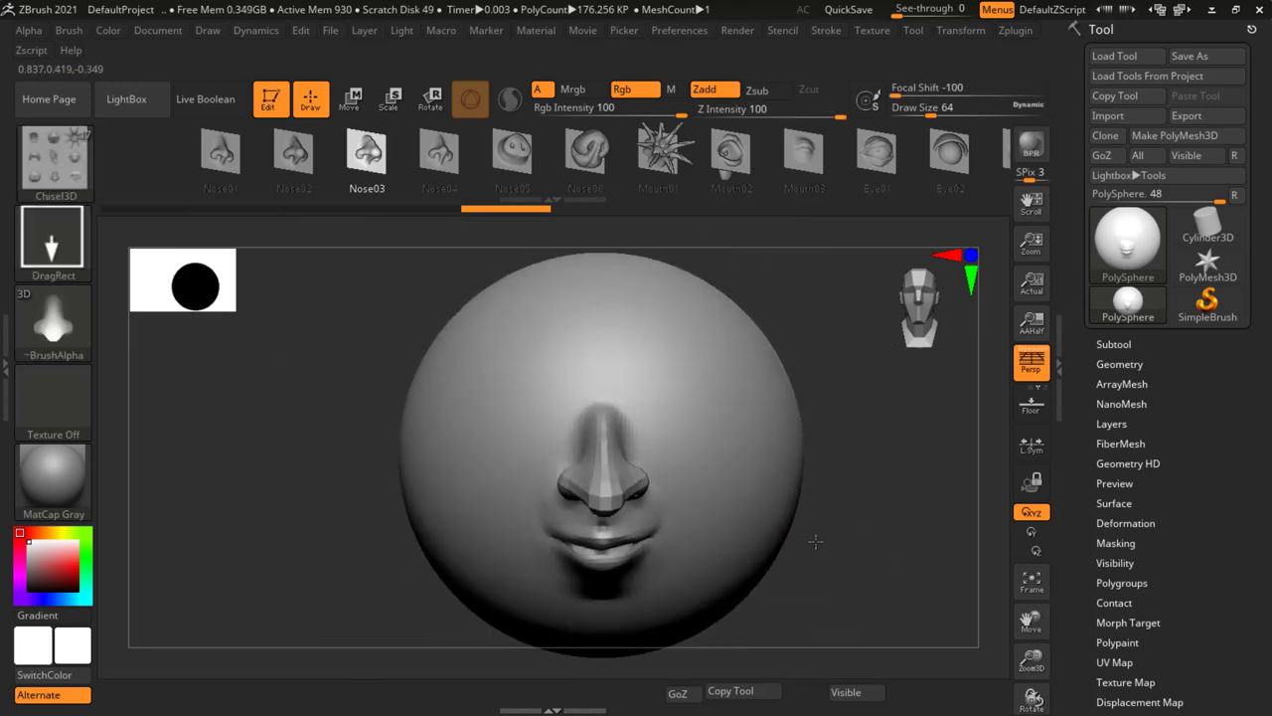
mouse_move(853, 596)
right_mouse_down("ctrl")
mouse_move(825, 542)
mouse_move(842, 548)
right_mouse_up("ctrl")
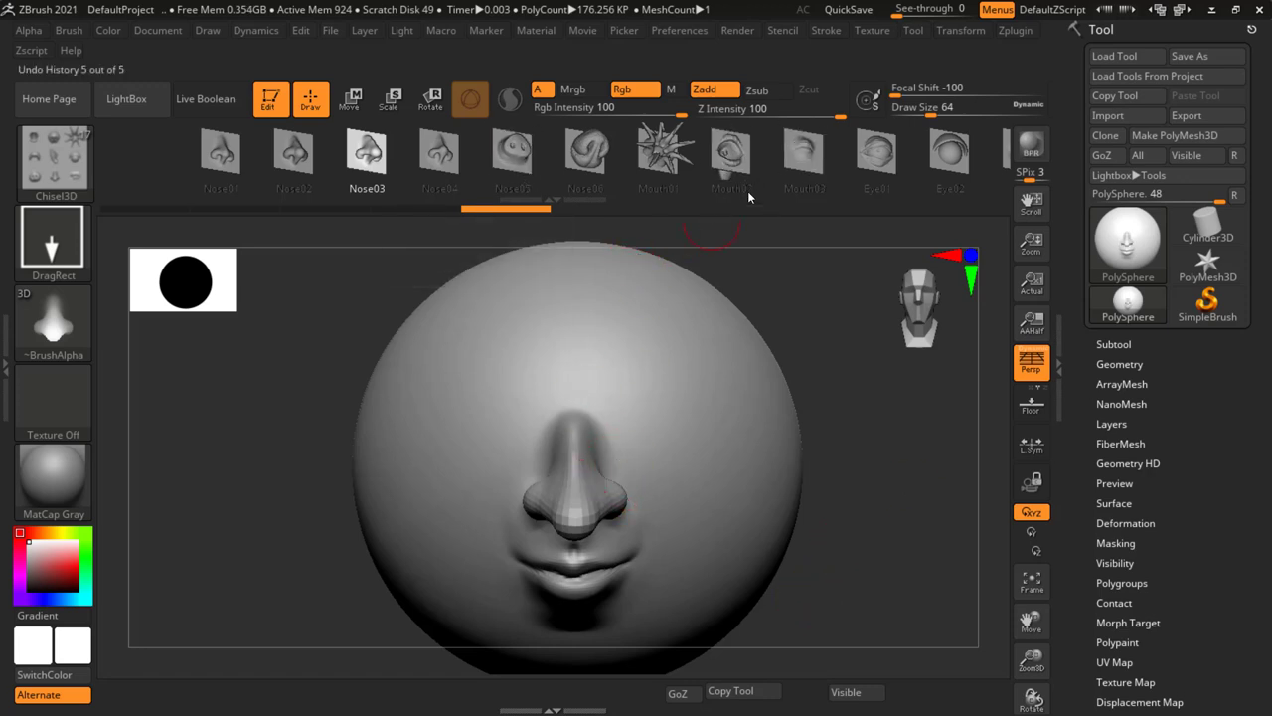
Insert large Eye01 eyes above the nose, redoing twice for size, then check in profile.
left_click(747, 191)
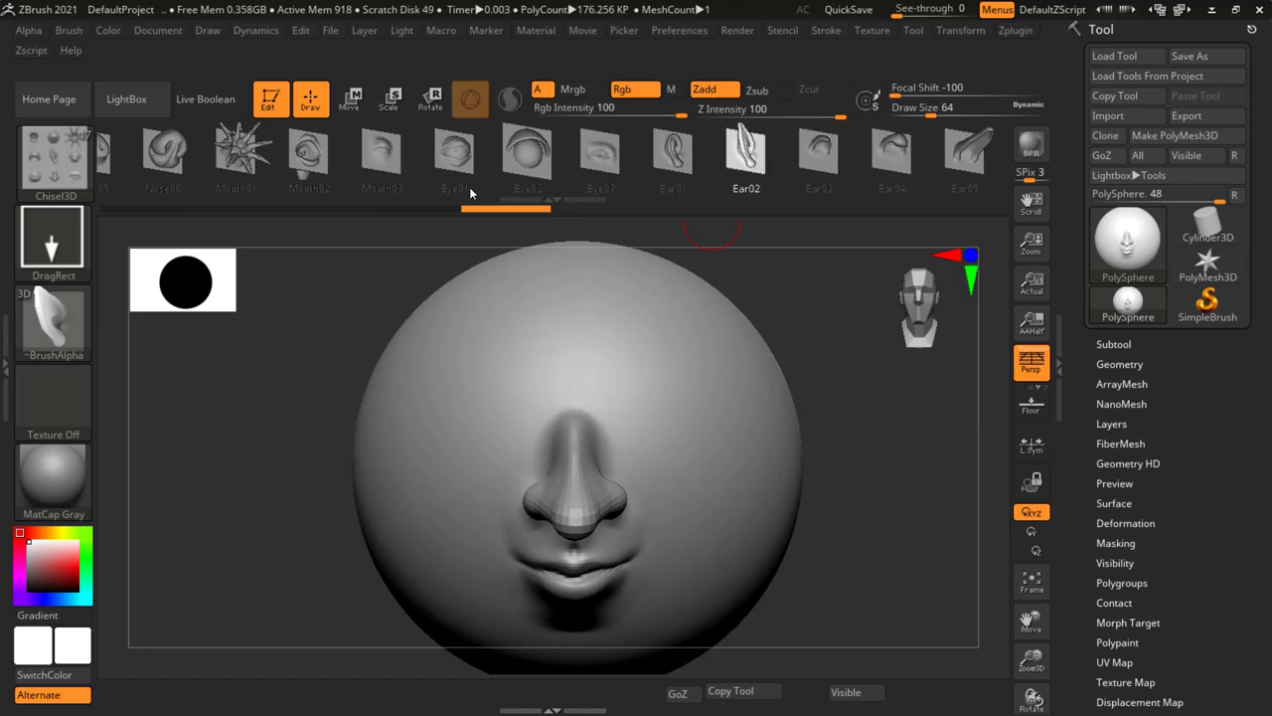
left_click(454, 157)
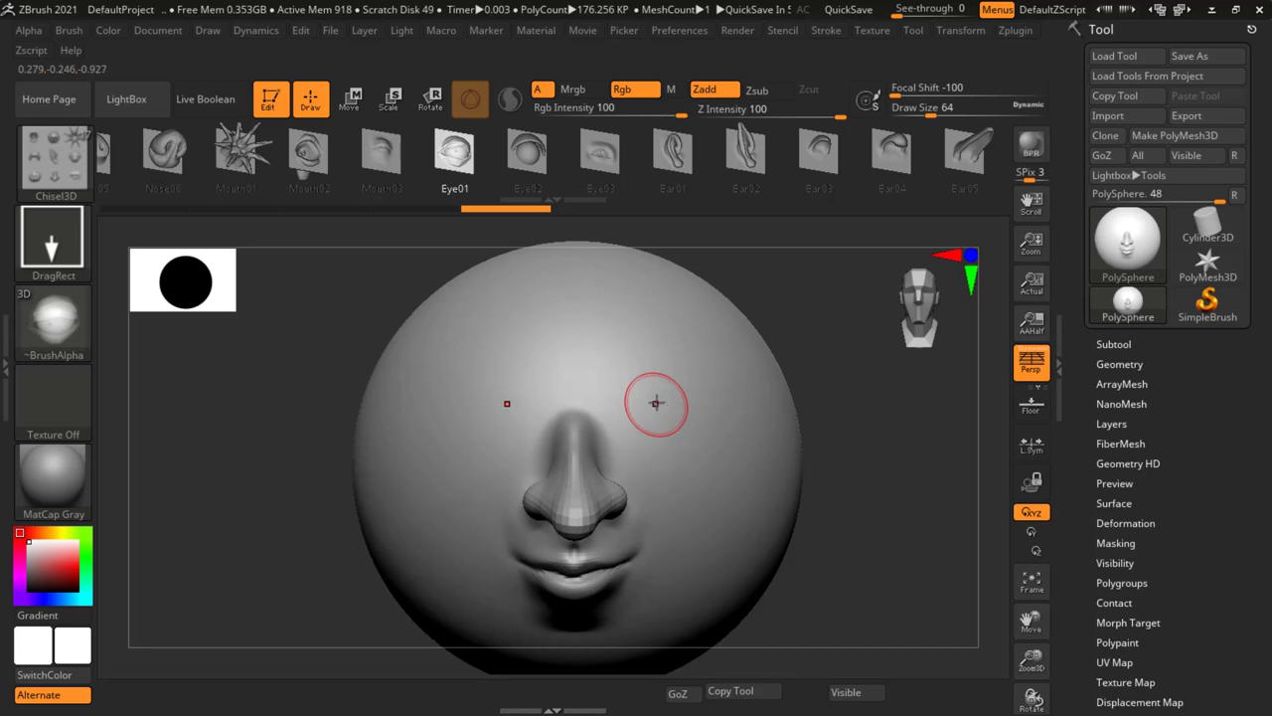
mouse_move(732, 421)
left_mouse_down()
mouse_move(714, 258)
mouse_move(783, 490)
mouse_move(707, 264)
mouse_move(650, 344)
mouse_move(700, 287)
mouse_move(693, 264)
mouse_move(673, 295)
mouse_move(699, 268)
mouse_move(735, 264)
mouse_move(662, 278)
mouse_move(727, 271)
mouse_move(730, 253)
mouse_move(727, 268)
left_mouse_up()
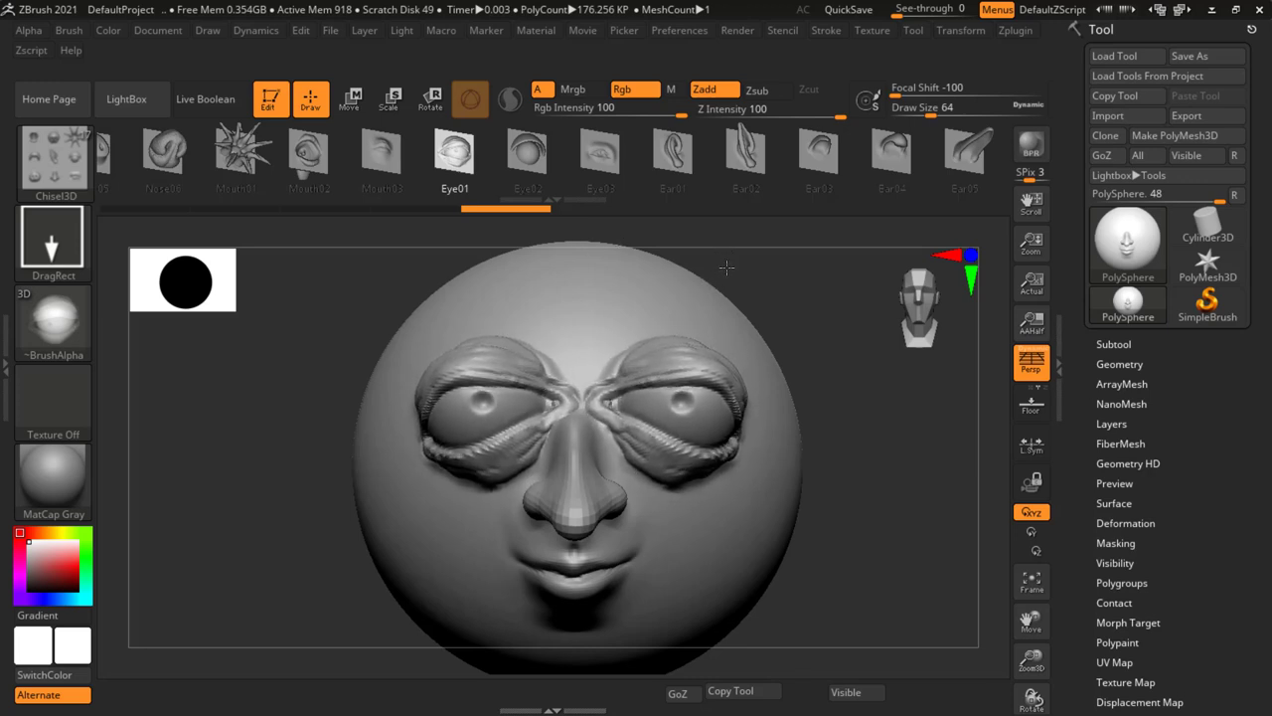
key("ctrl+z")
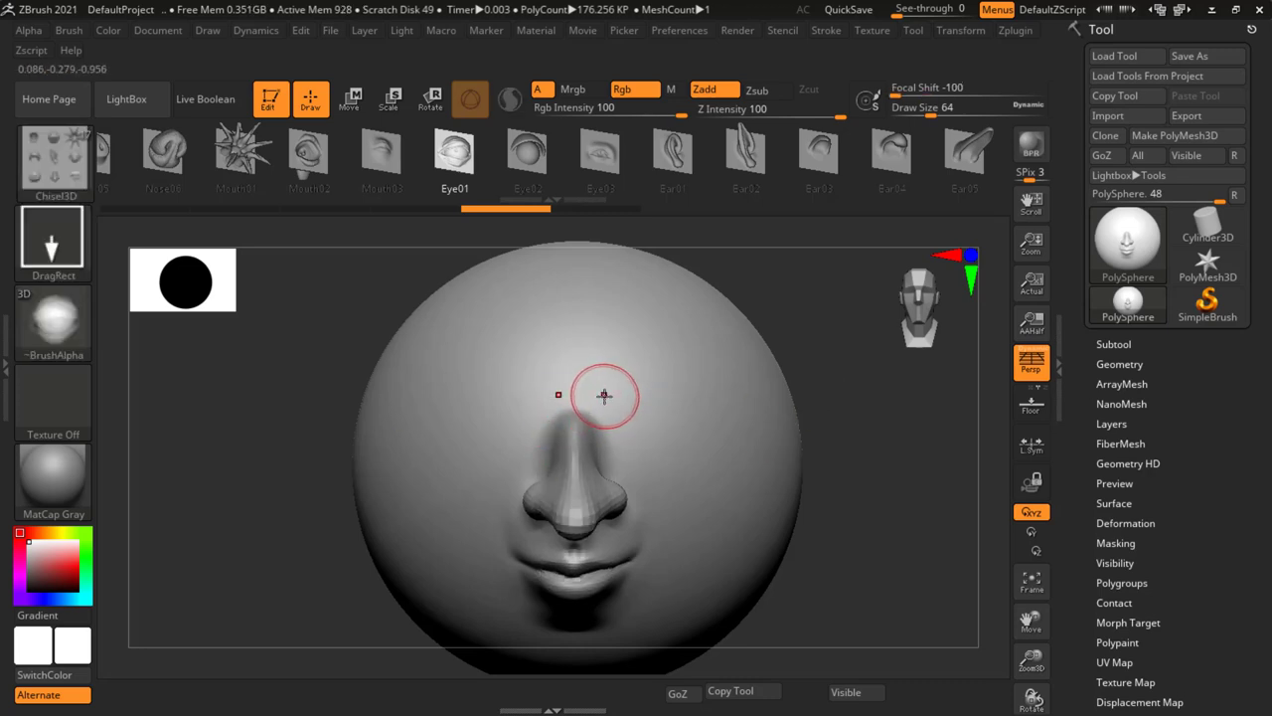
left_click_drag(732, 383, 667, 387)
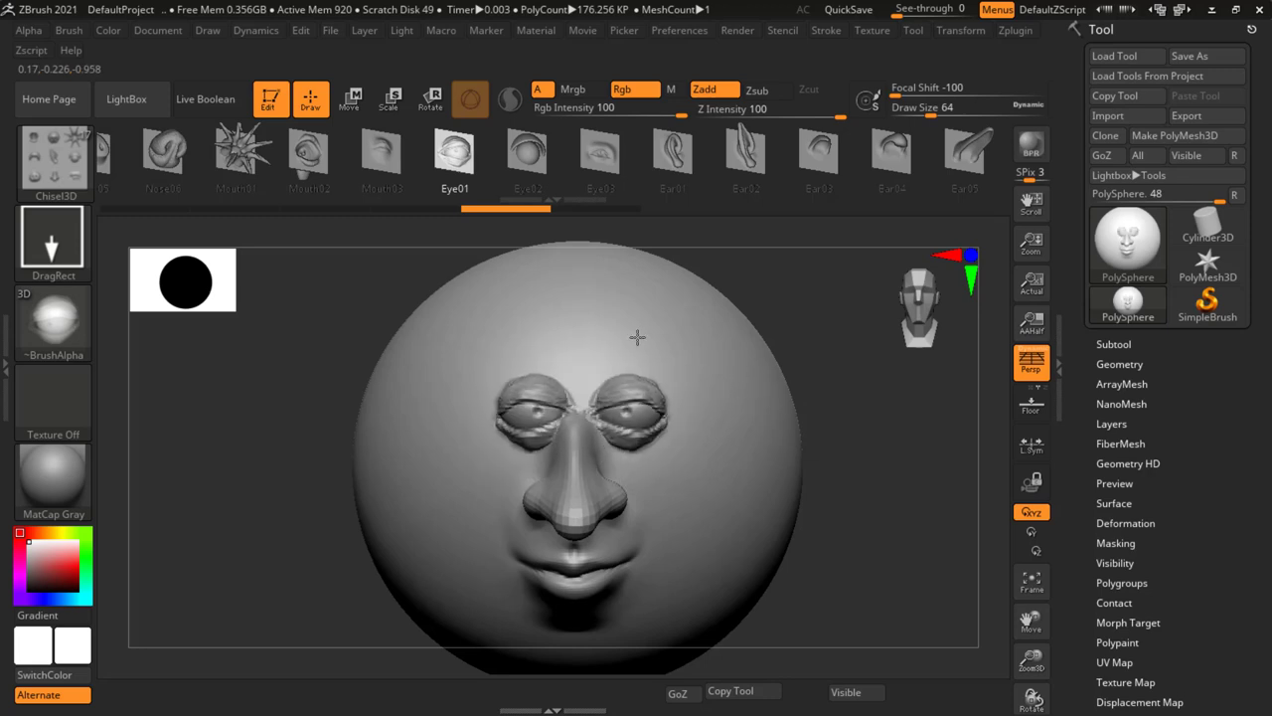
key("ctrl+z")
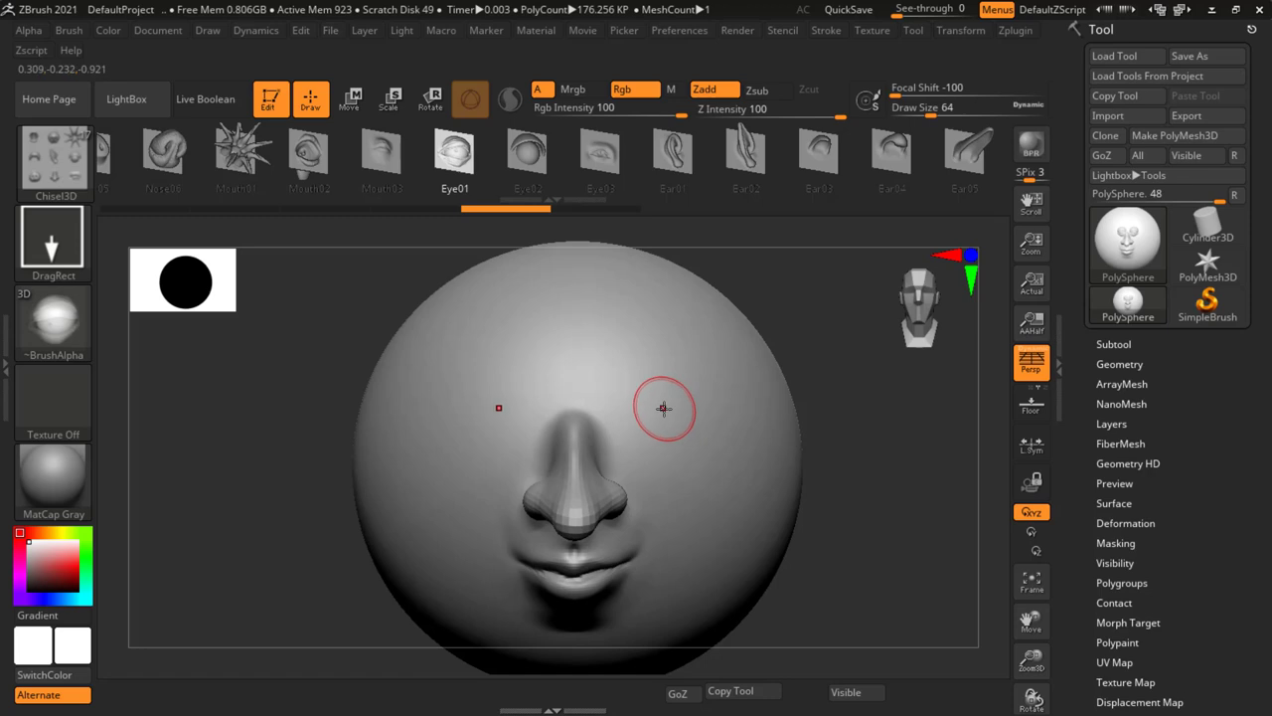
left_click_drag(720, 394, 692, 280)
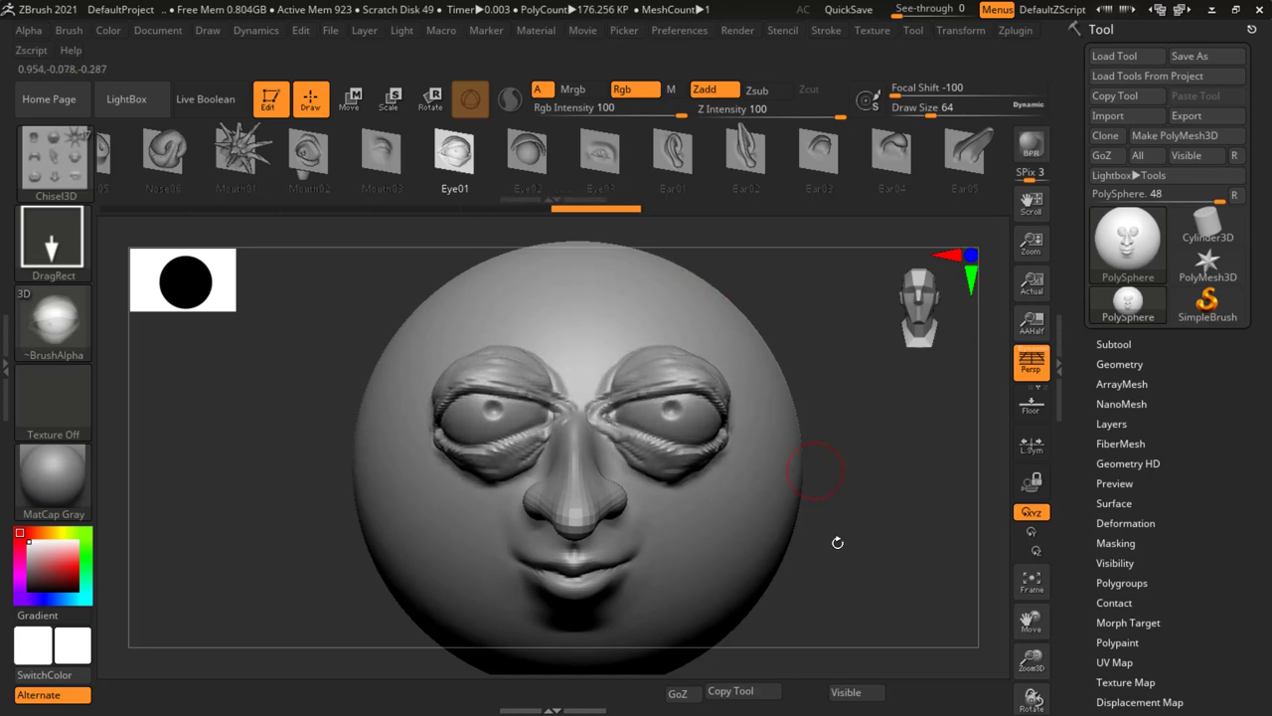
left_click_drag(838, 542, 758, 499)
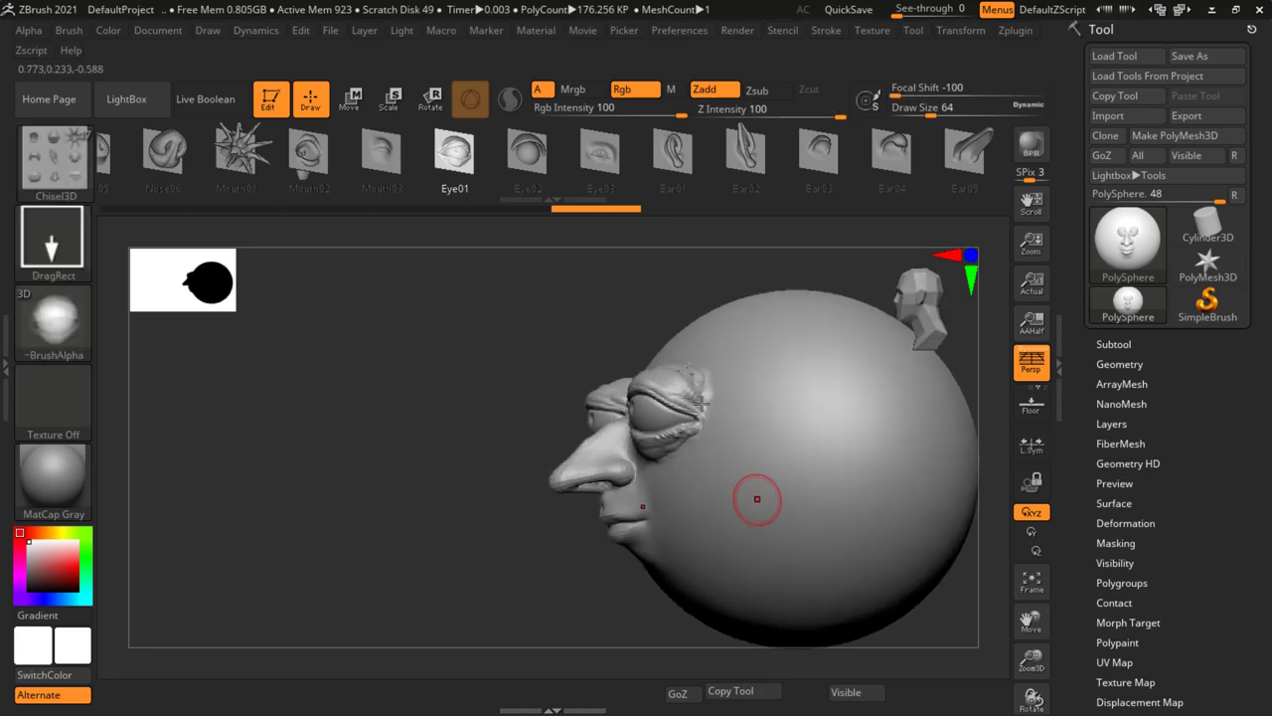
left_click_drag(522, 576, 790, 526)
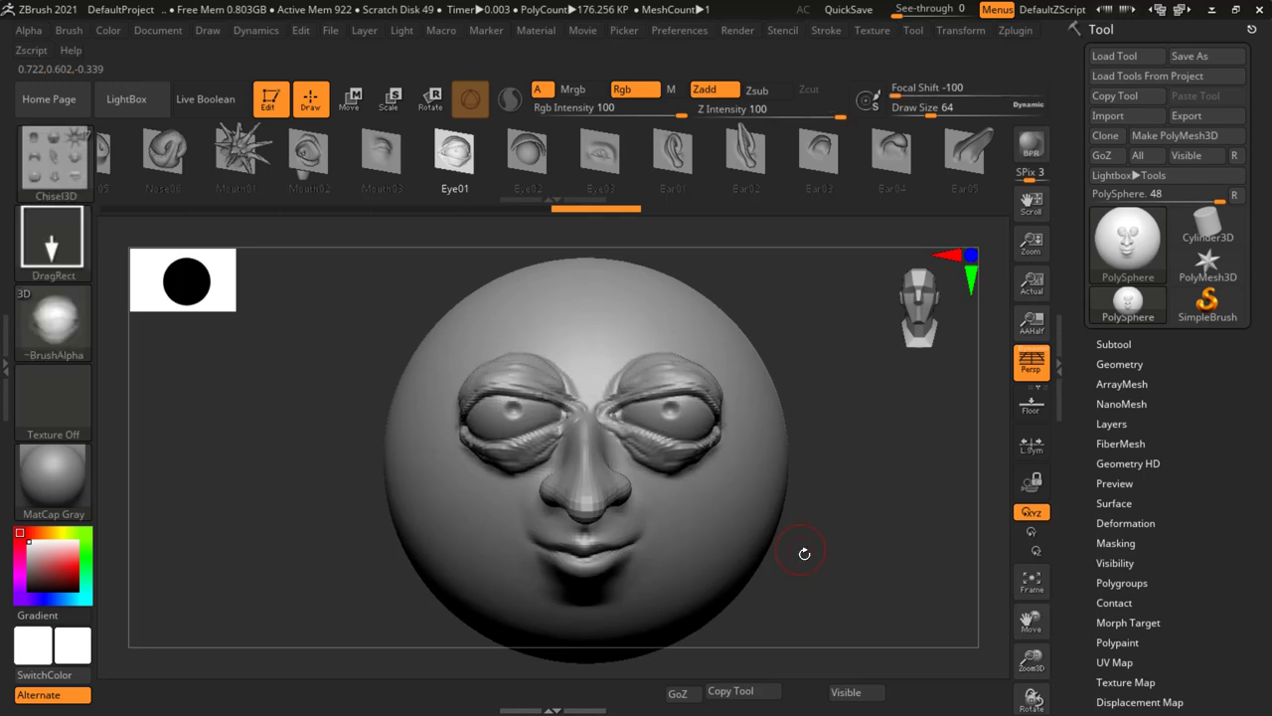
mouse_move(803, 545)
left_mouse_down("alt")
mouse_move(826, 528)
mouse_move(839, 442)
mouse_move(798, 420)
left_mouse_up("alt")
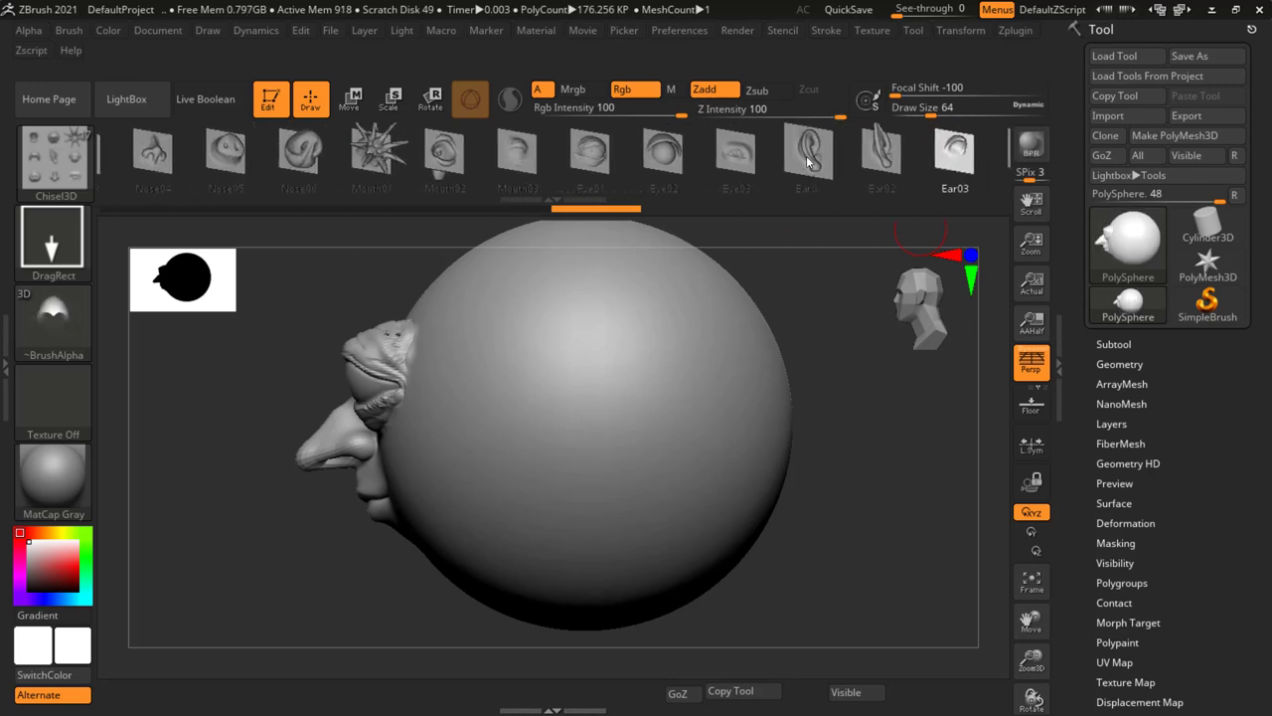
Drag out symmetric Ear02 pointed ears on the head's sides, then frame and orbit to inspect.
left_click(888, 151)
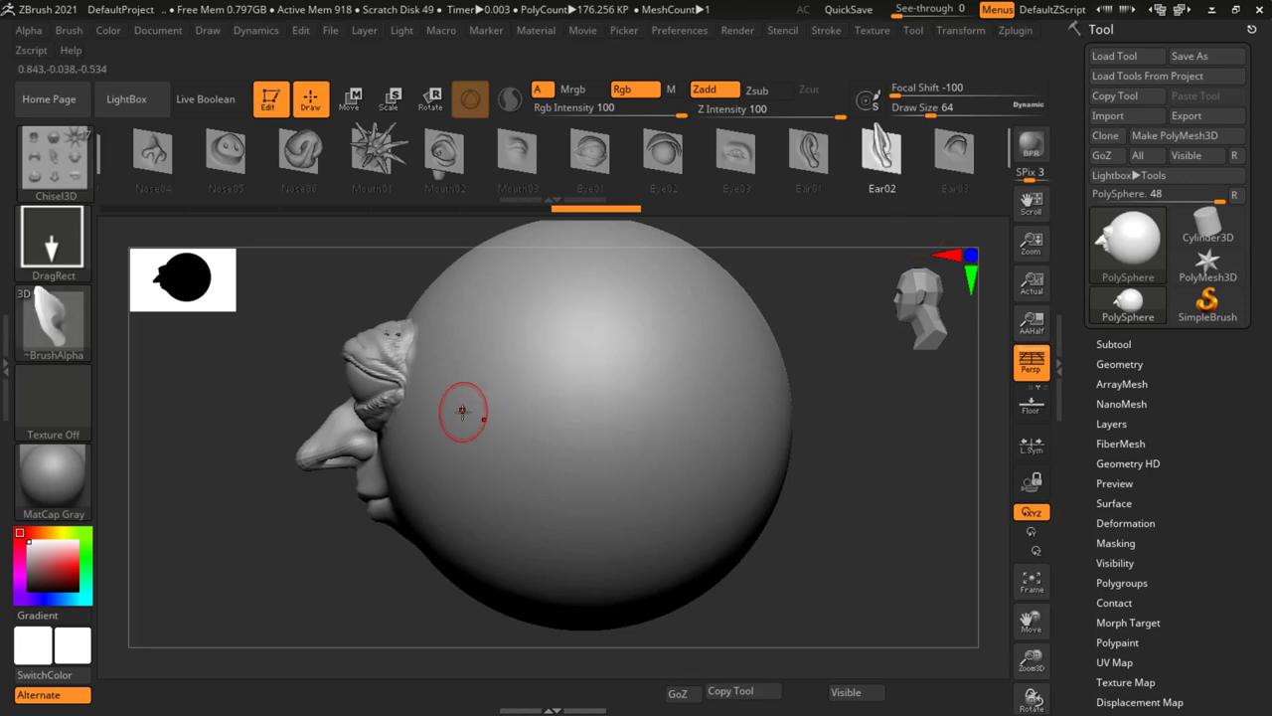
left_click_drag(488, 495, 448, 606)
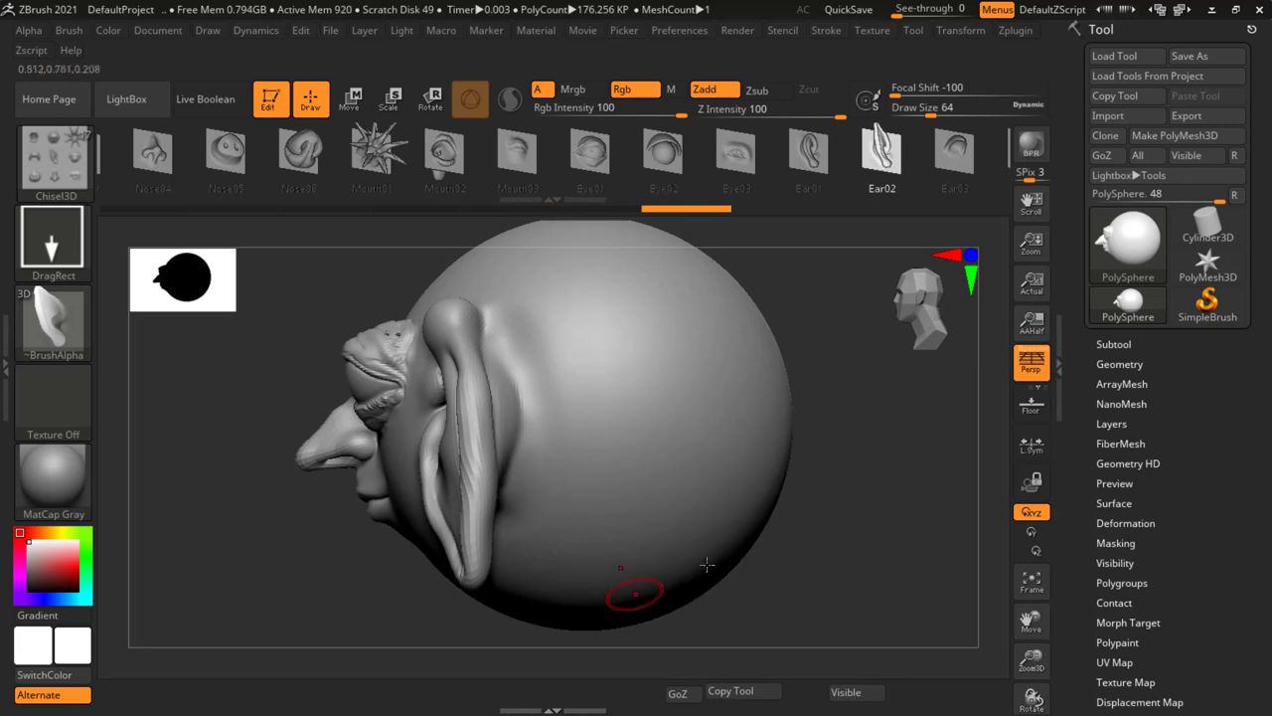
mouse_move(707, 565)
left_mouse_down()
mouse_move(924, 497)
mouse_move(621, 410)
left_mouse_up()
key("f")
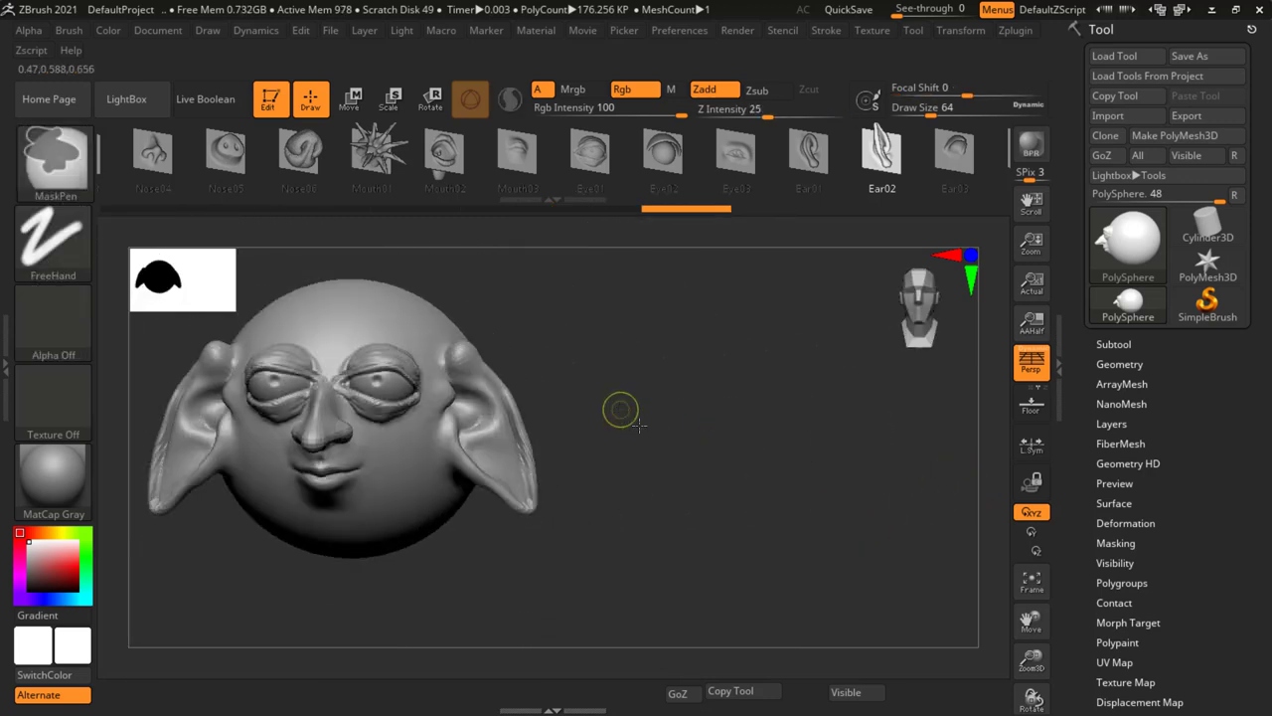
key("f")
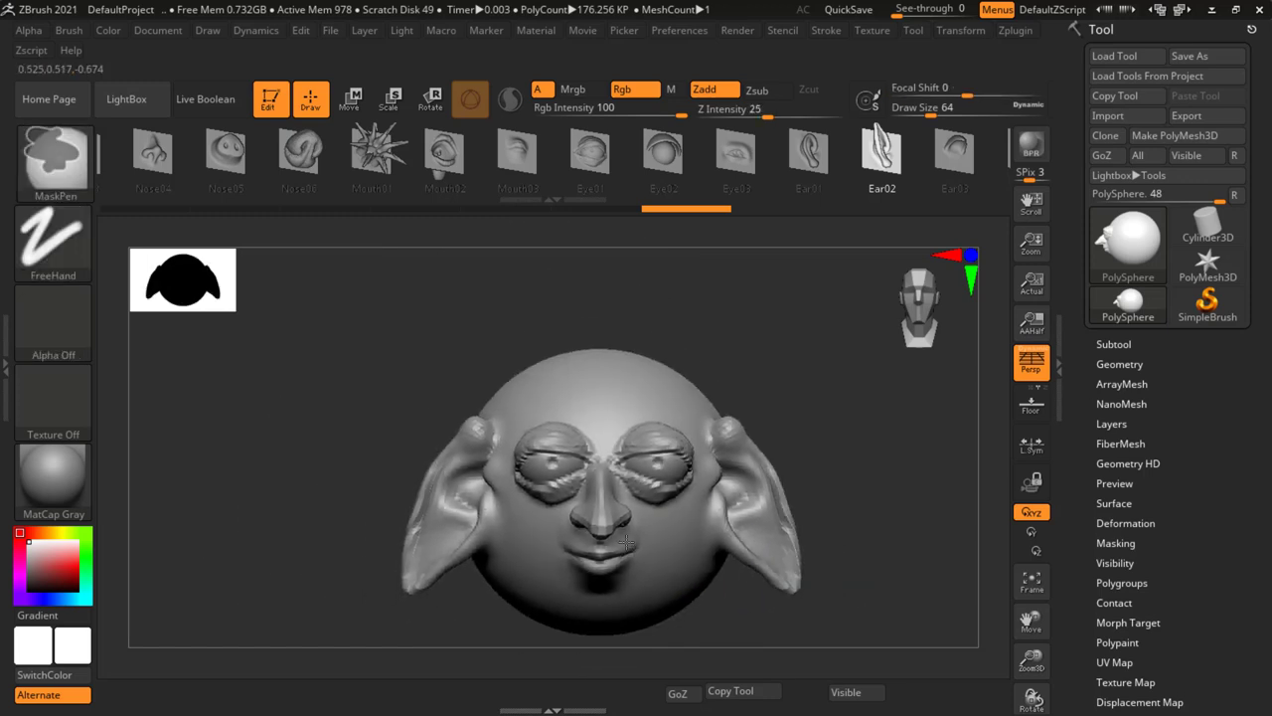
mouse_move(865, 537)
left_mouse_down()
mouse_move(852, 441)
mouse_move(841, 485)
left_mouse_up()
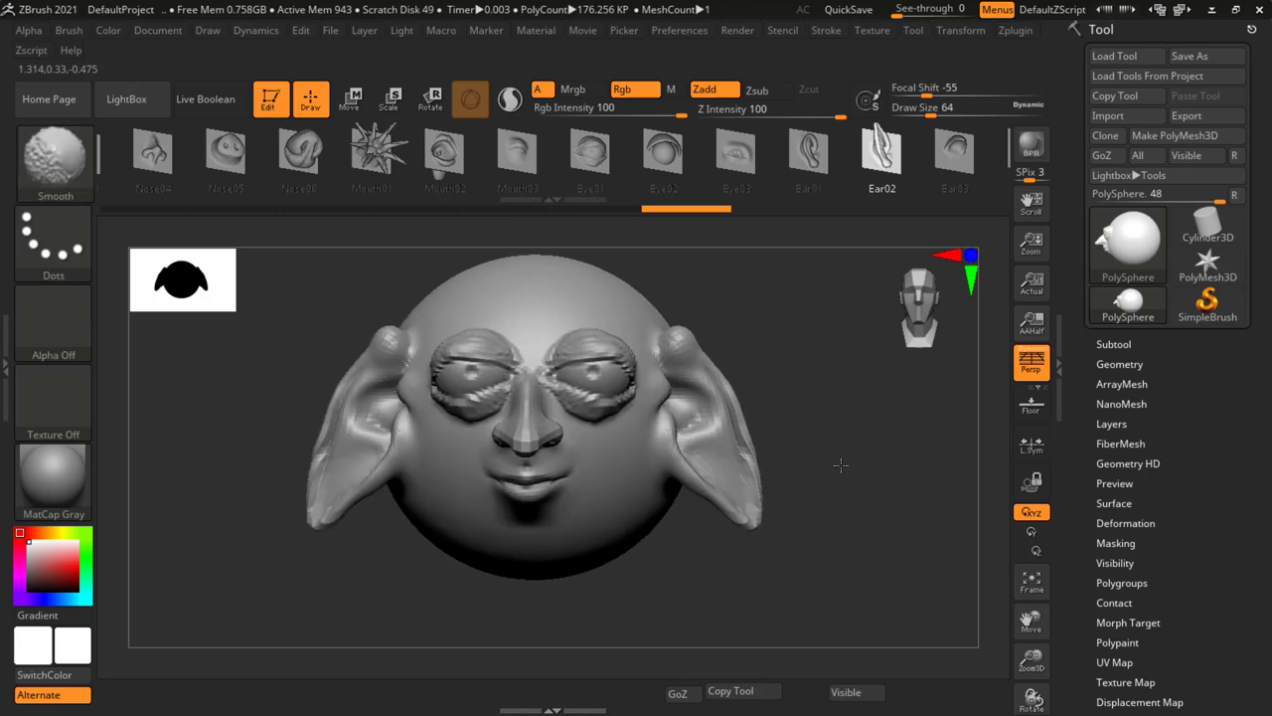
mouse_move(897, 459)
left_mouse_down()
mouse_move(791, 454)
mouse_move(930, 523)
mouse_move(841, 522)
left_mouse_up()
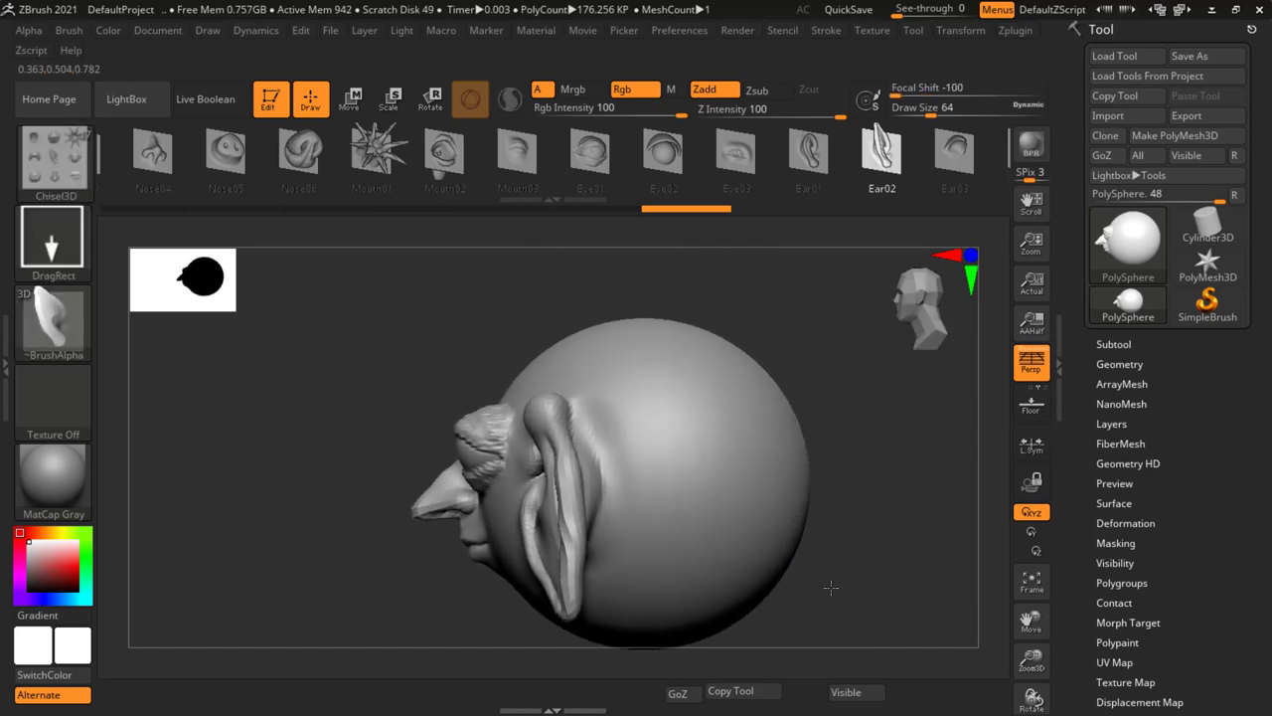
Tilt the head to show its top and stamp a smaller Mouth01 spiky cluster there.
left_click(382, 163)
left_click_drag(815, 372, 809, 436, "shift")
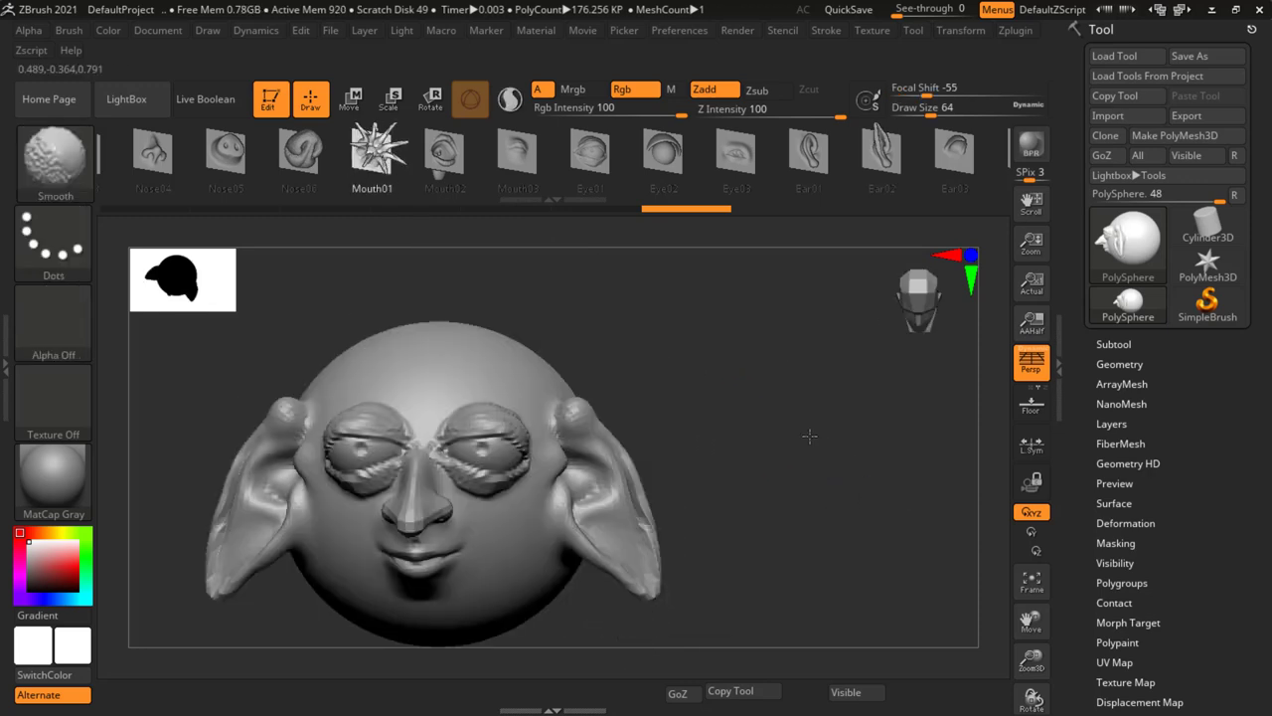
left_click_drag(772, 361, 857, 417)
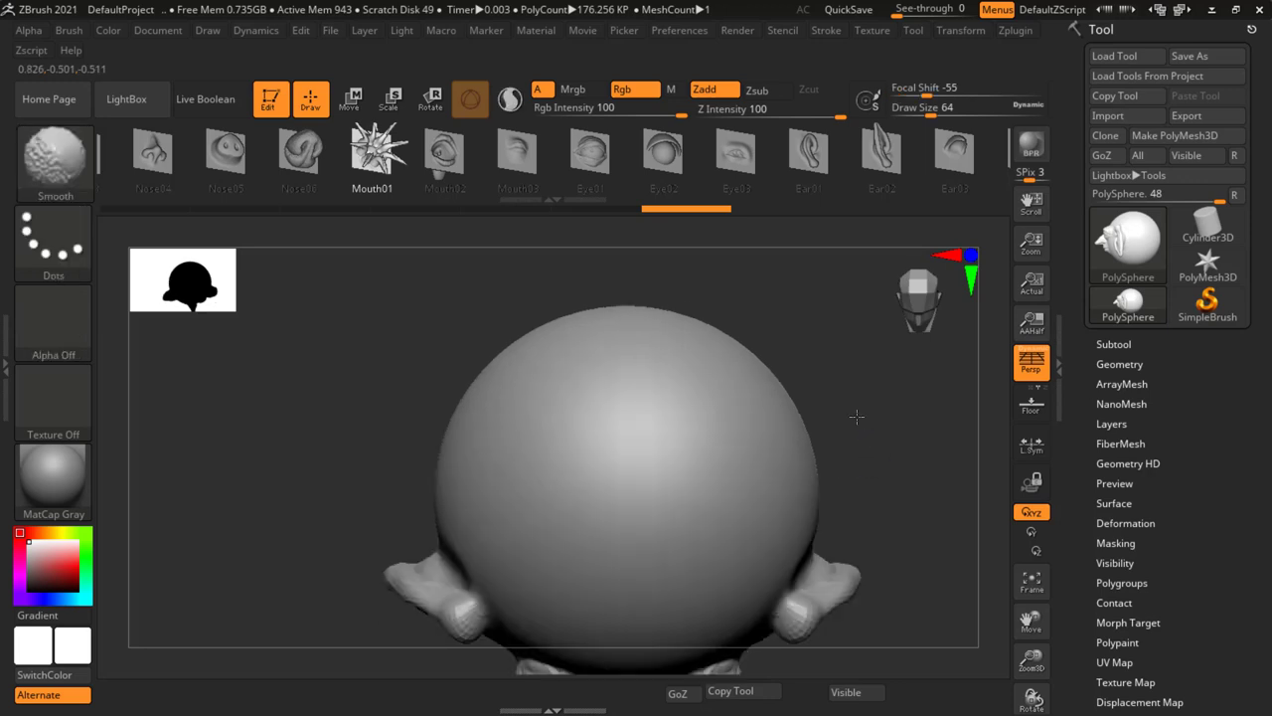
mouse_move(928, 525)
left_mouse_down()
mouse_move(851, 485)
mouse_move(832, 457)
mouse_move(658, 443)
left_mouse_up()
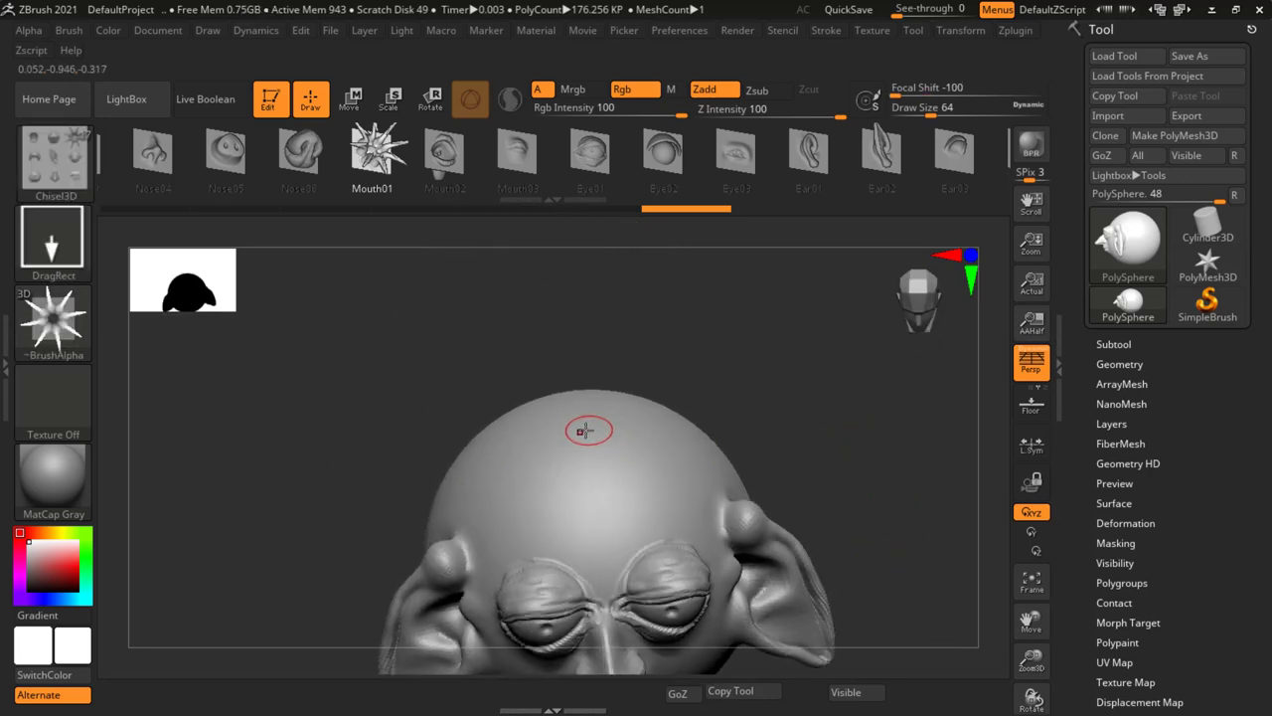
mouse_move(723, 397)
left_mouse_down()
mouse_move(775, 472)
mouse_move(746, 467)
mouse_move(806, 454)
mouse_move(937, 534)
left_mouse_up()
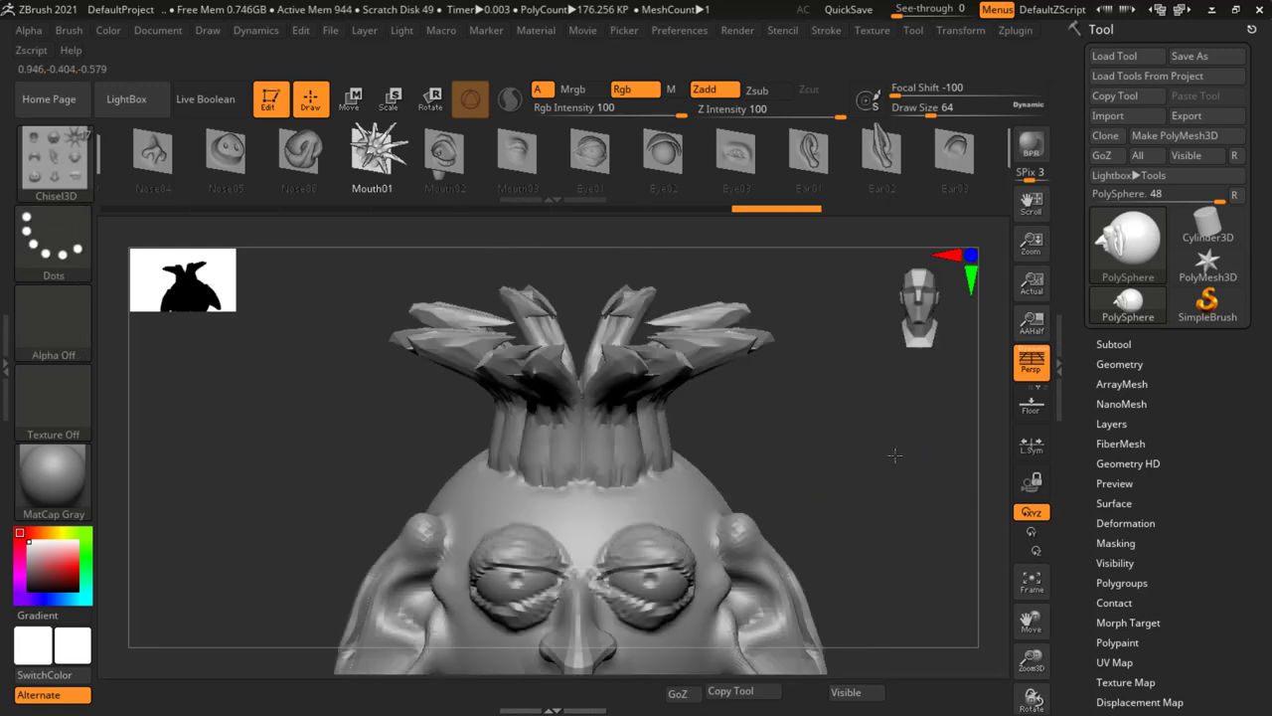
mouse_move(937, 534)
right_mouse_down("ctrl")
mouse_move(795, 505)
mouse_move(887, 513)
mouse_move(841, 497)
mouse_move(803, 507)
mouse_move(782, 454)
mouse_move(872, 483)
mouse_move(852, 505)
mouse_move(838, 454)
mouse_move(842, 499)
mouse_move(860, 496)
right_mouse_up("ctrl")
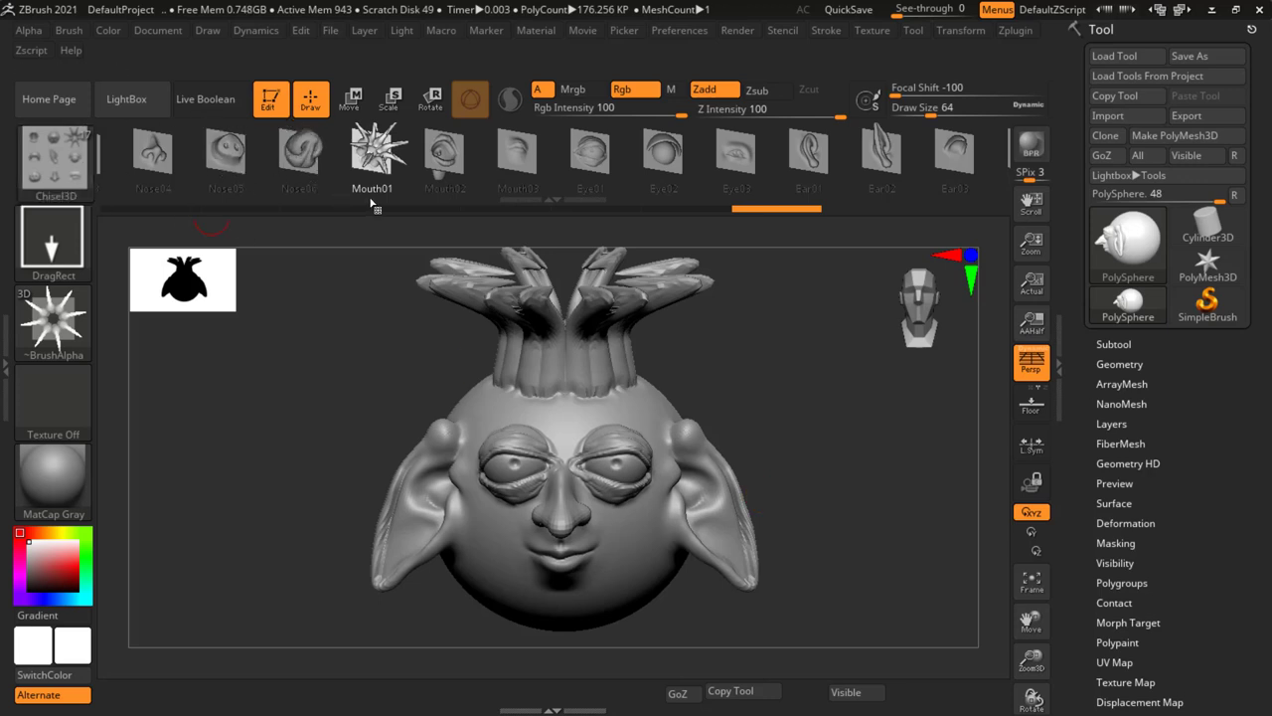
left_click_drag(441, 196, 256, 188)
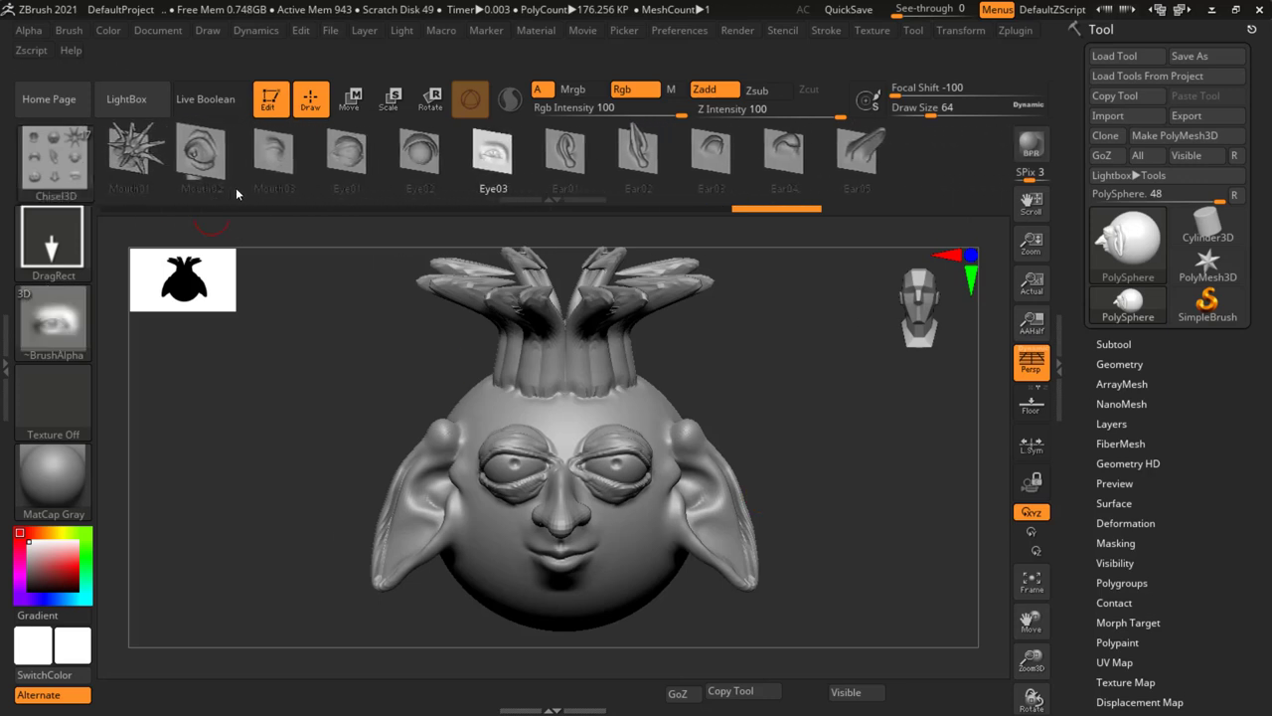
Zoom to the face and smooth the nose with Shift strokes, undoing, redoing and orbiting to check.
left_click_drag(379, 199, 714, 199)
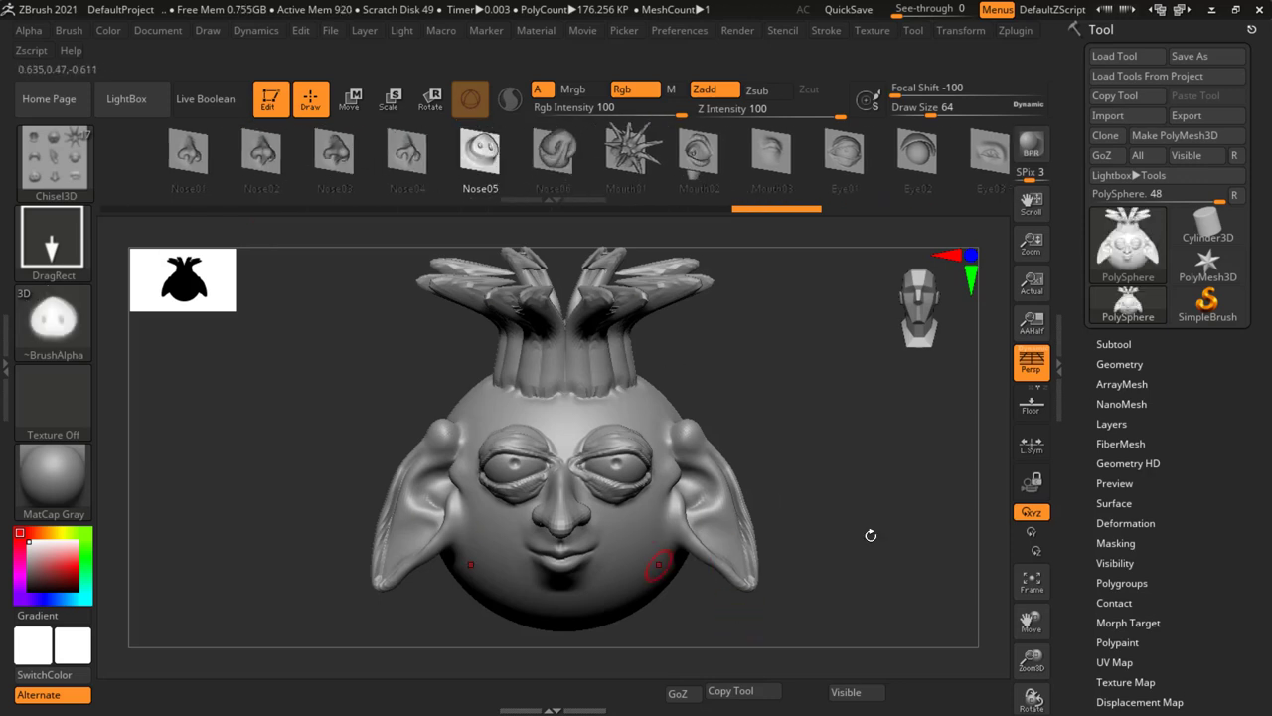
mouse_move(785, 465)
right_mouse_down("ctrl")
mouse_move(889, 536)
mouse_move(926, 427)
right_mouse_up("ctrl")
left_click_drag(926, 427, 889, 441)
mouse_move(602, 560)
right_mouse_down("ctrl")
mouse_move(670, 500)
mouse_move(817, 627)
mouse_move(732, 557)
right_mouse_up("ctrl")
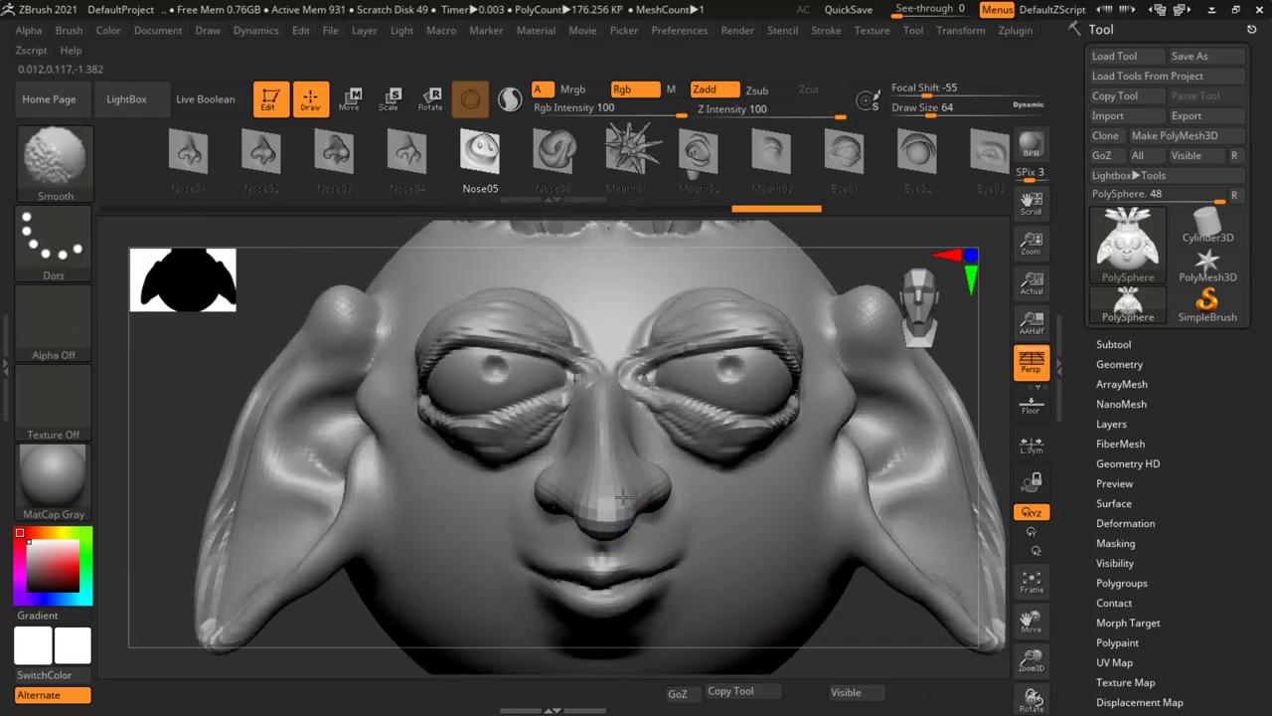
mouse_move(618, 492)
left_mouse_down("shift")
mouse_move(650, 478)
mouse_move(611, 511)
left_mouse_up("shift")
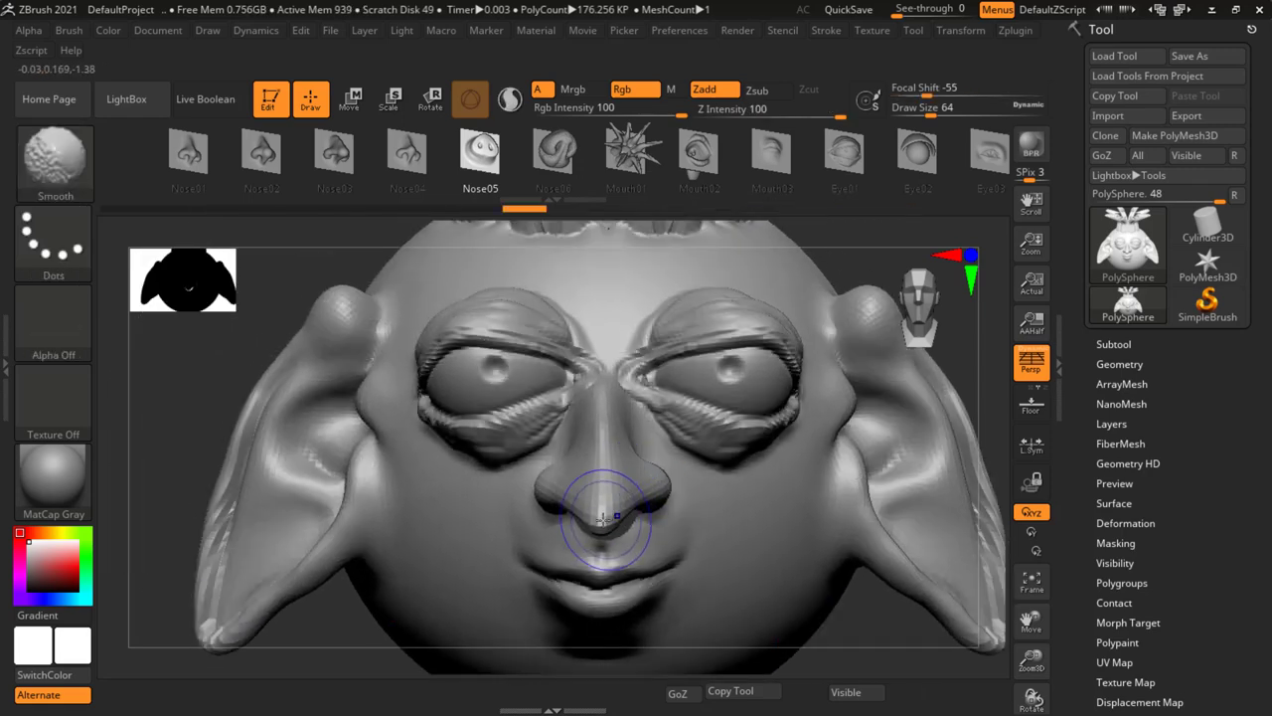
key("ctrl+z")
right_click_drag(690, 507, 560, 482)
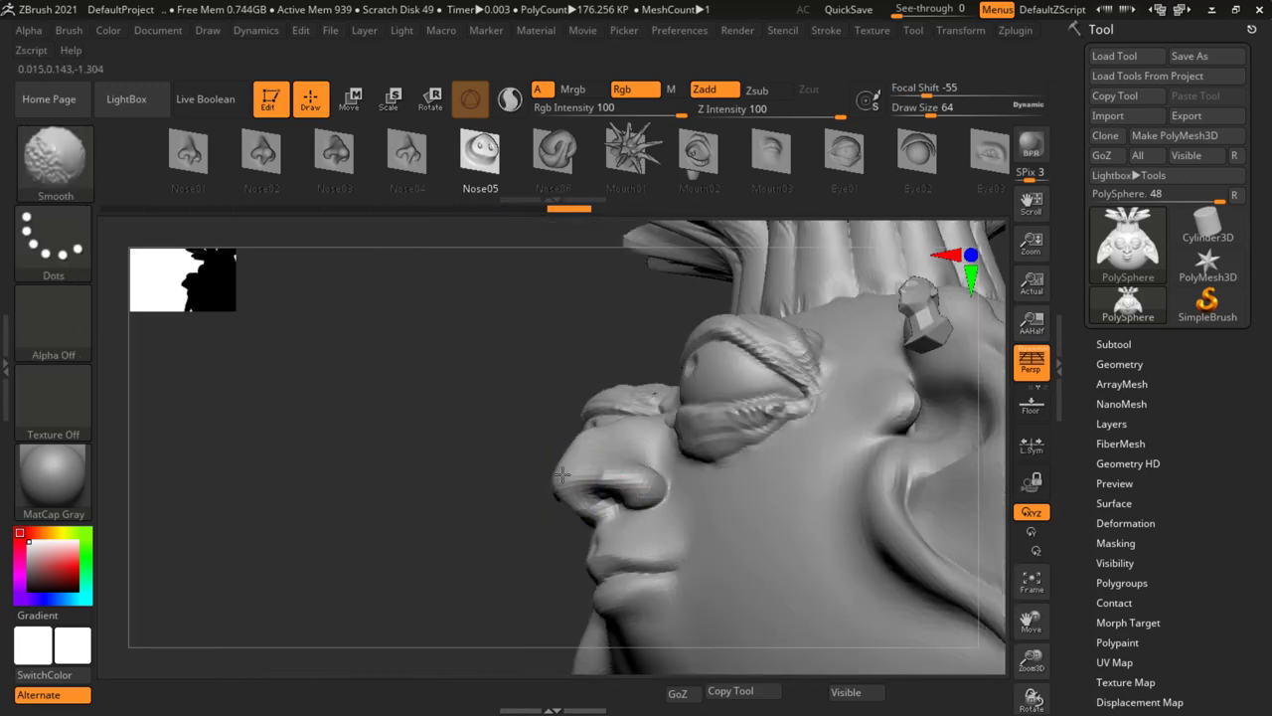
key("ctrl+shift+z")
left_click_drag(412, 454, 437, 550)
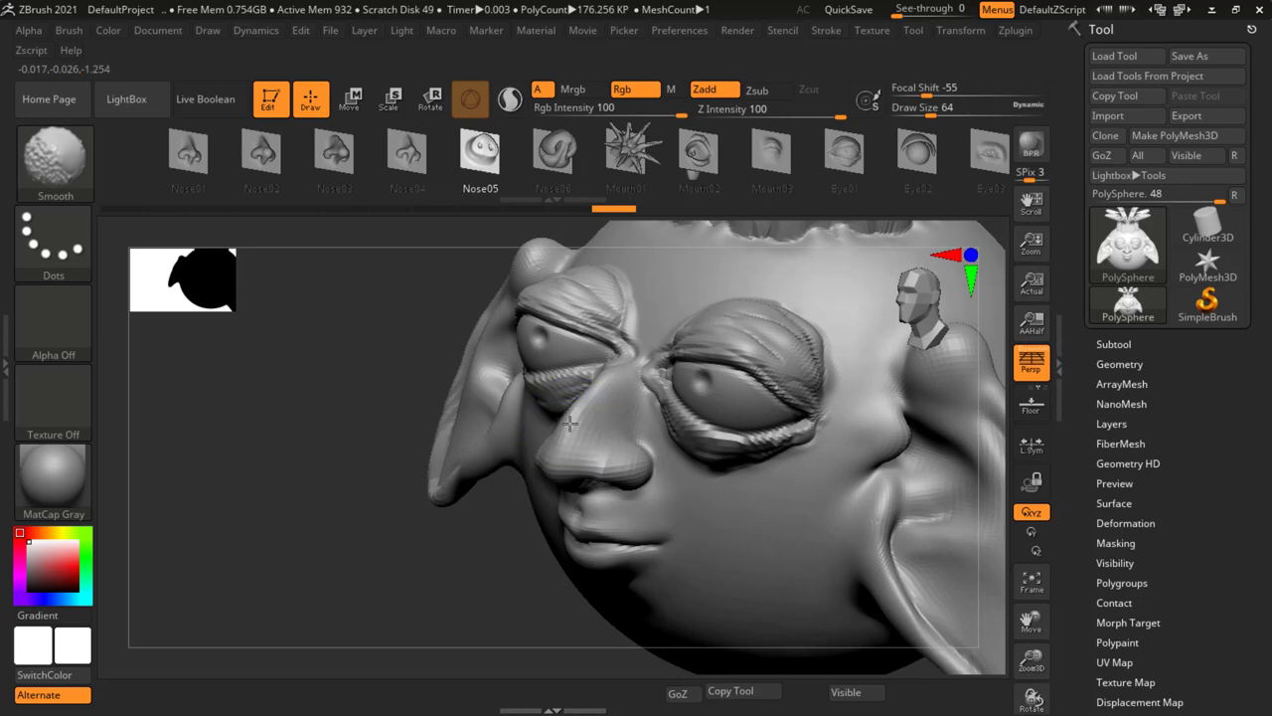
right_click_drag(569, 422, 786, 487, "shift")
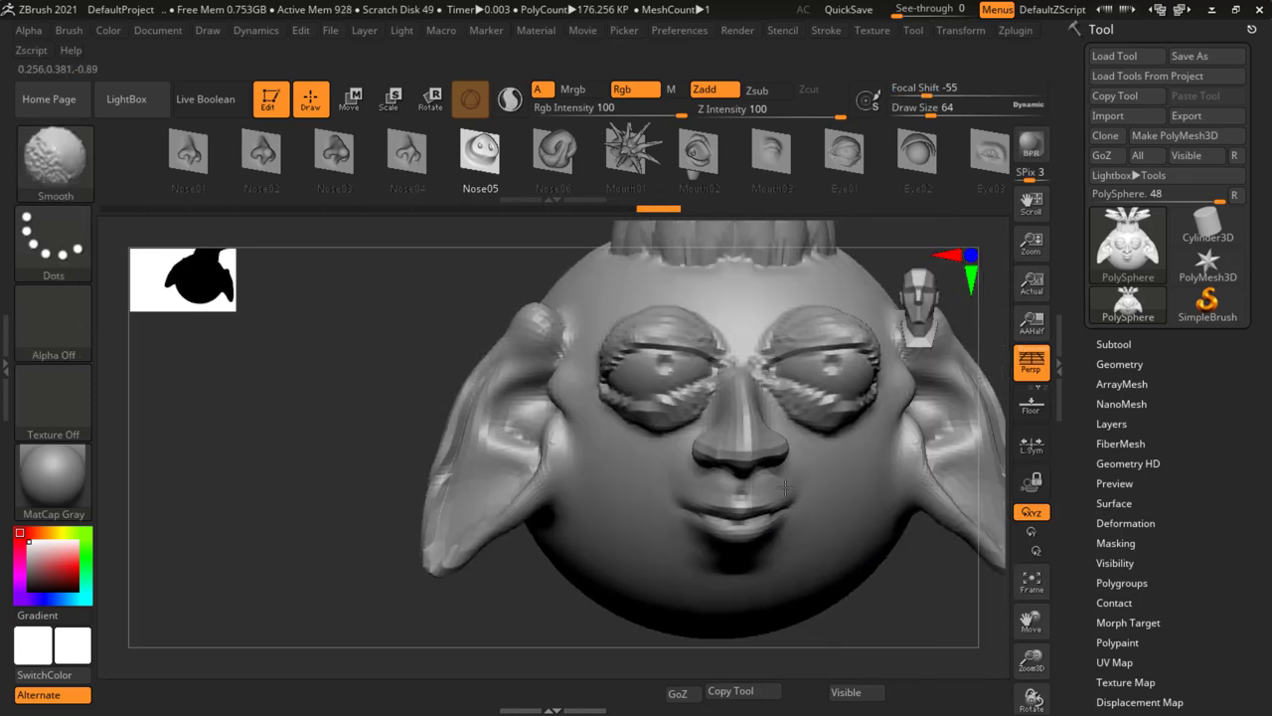
mouse_move(603, 497)
right_mouse_down("alt")
mouse_move(701, 434)
mouse_move(622, 509)
right_mouse_up("alt")
key("shift")
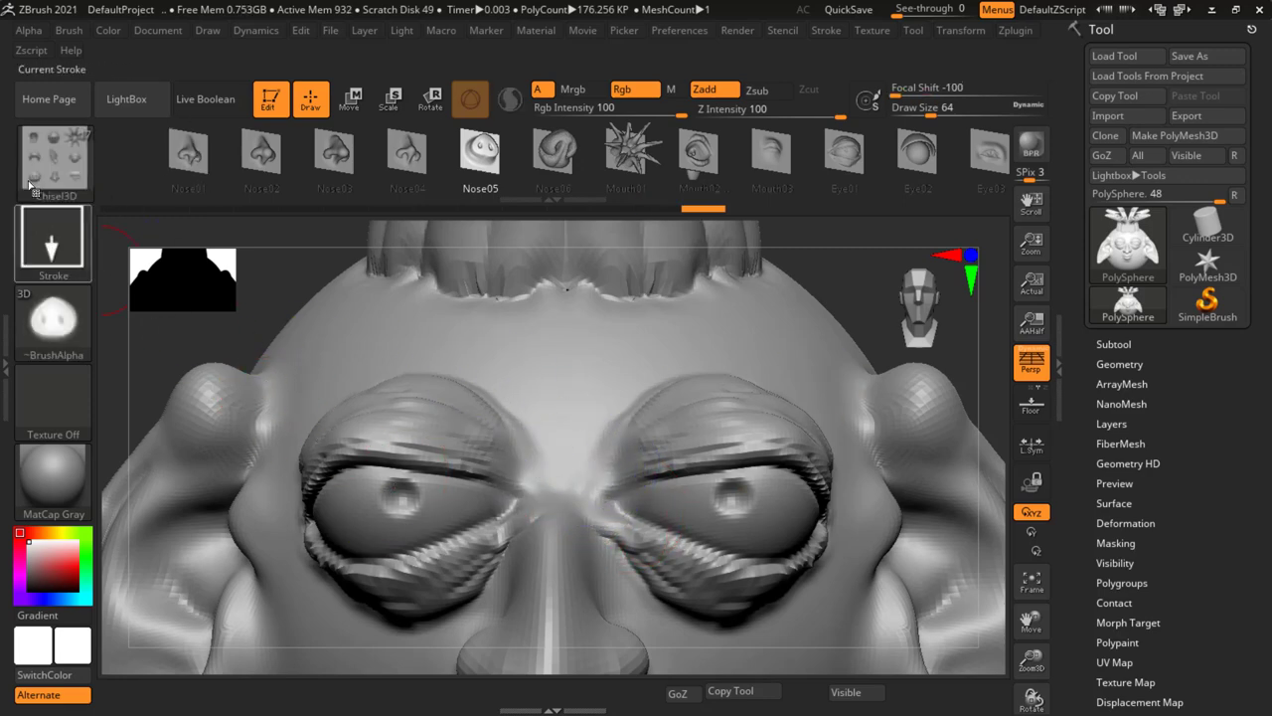
Smooth the area between the eyes with Shift-held Smooth strokes.
key("shift")
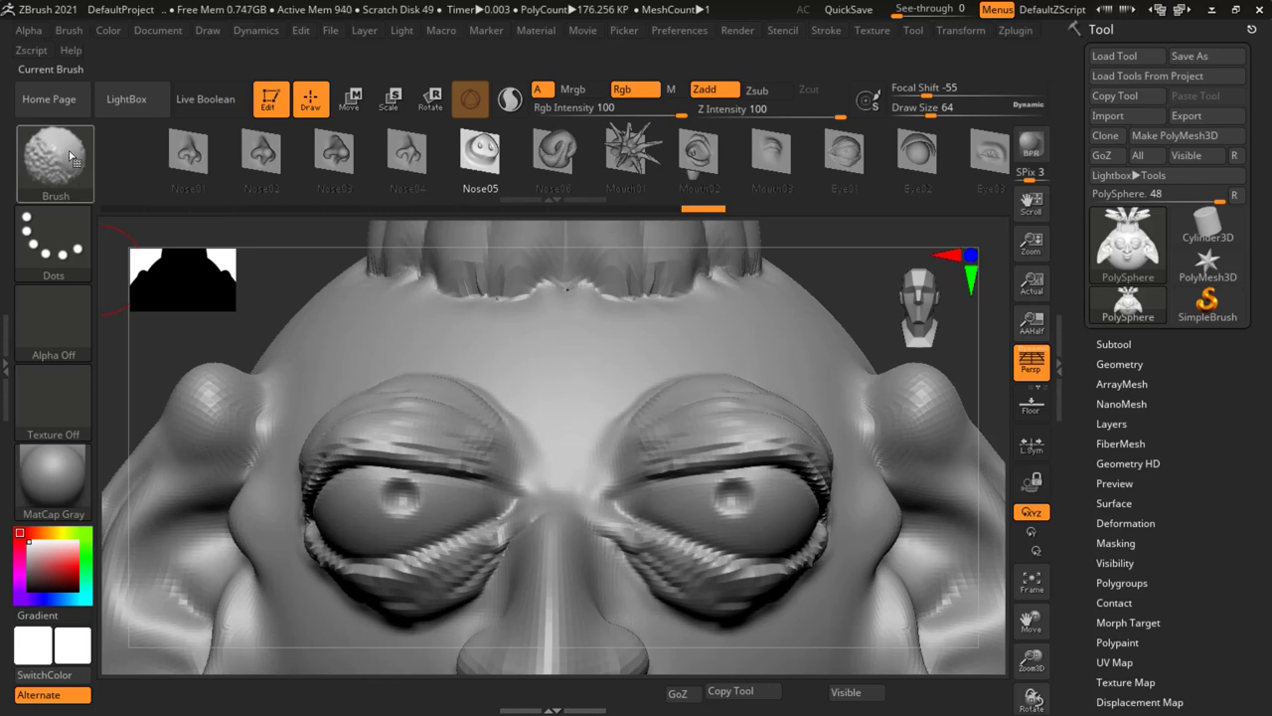
key("shift")
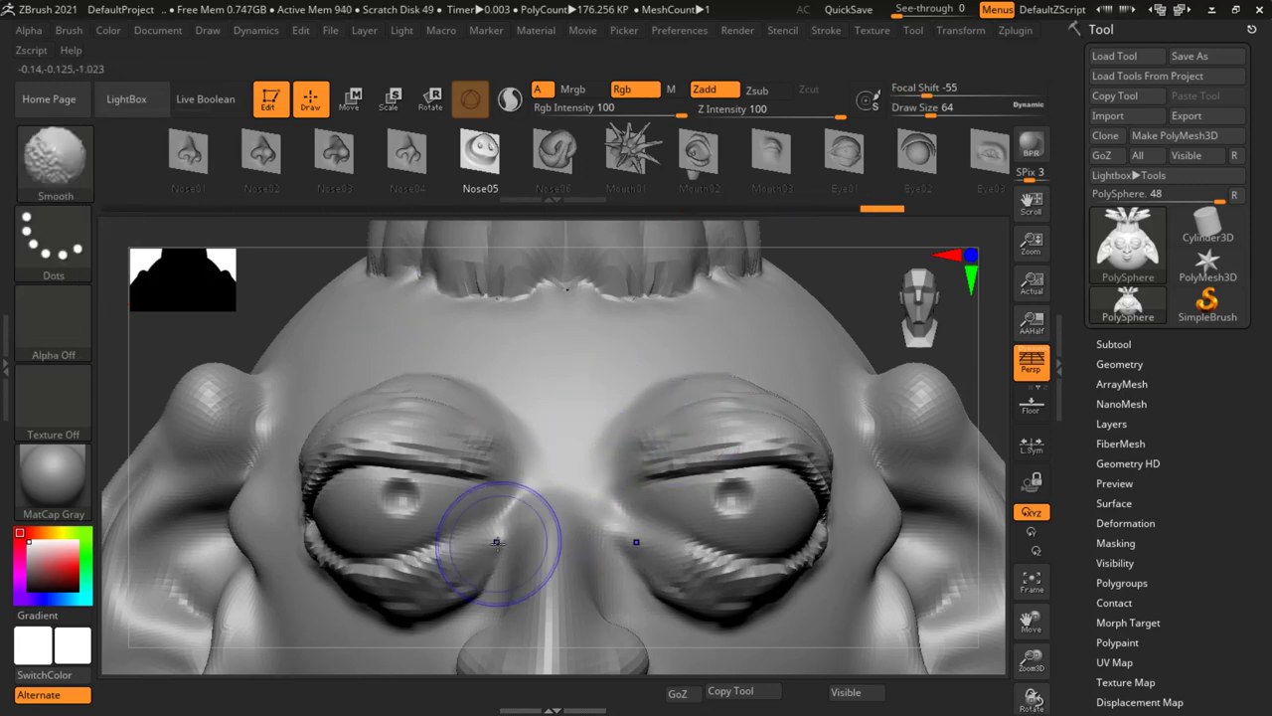
key("shift")
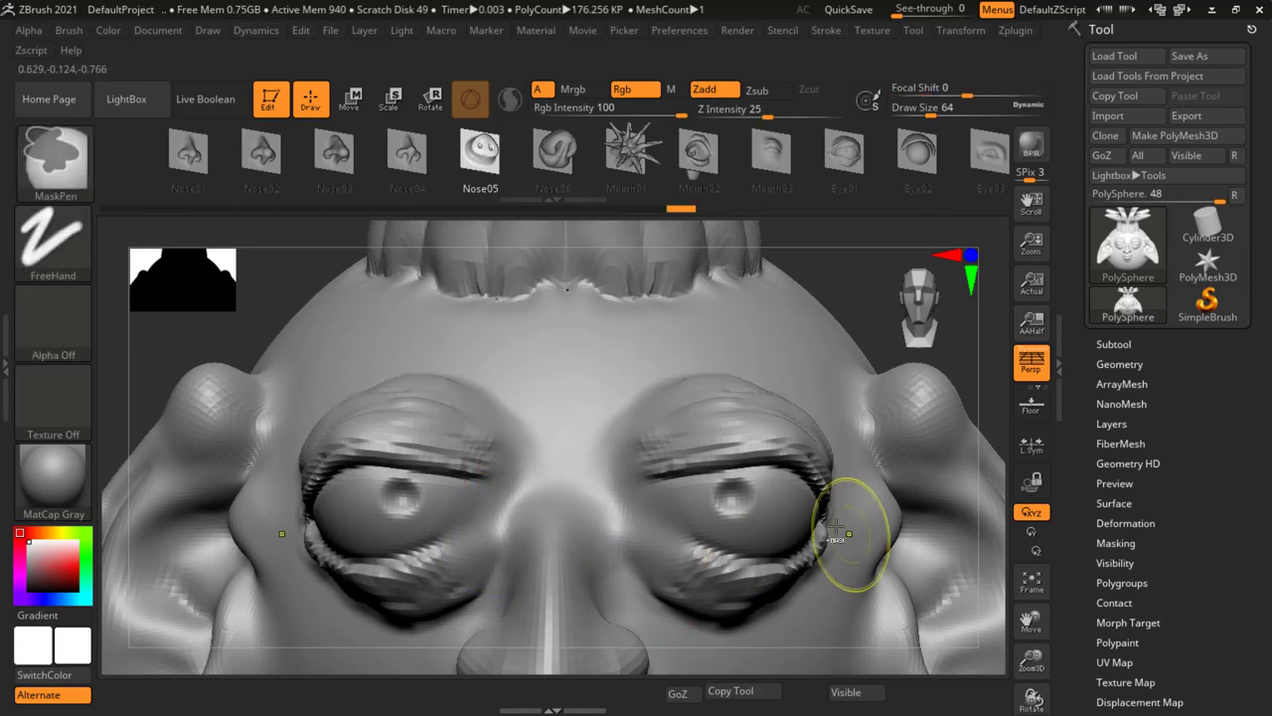
mouse_move(845, 531)
left_mouse_down("alt")
mouse_move(803, 525)
mouse_move(862, 537)
mouse_move(821, 615)
mouse_move(881, 540)
mouse_move(776, 539)
left_mouse_up("alt")
Mask and smooth the outer eye edges, undo unwanted strokes, then inspect one ear.
key("ctrl")
key("shift")
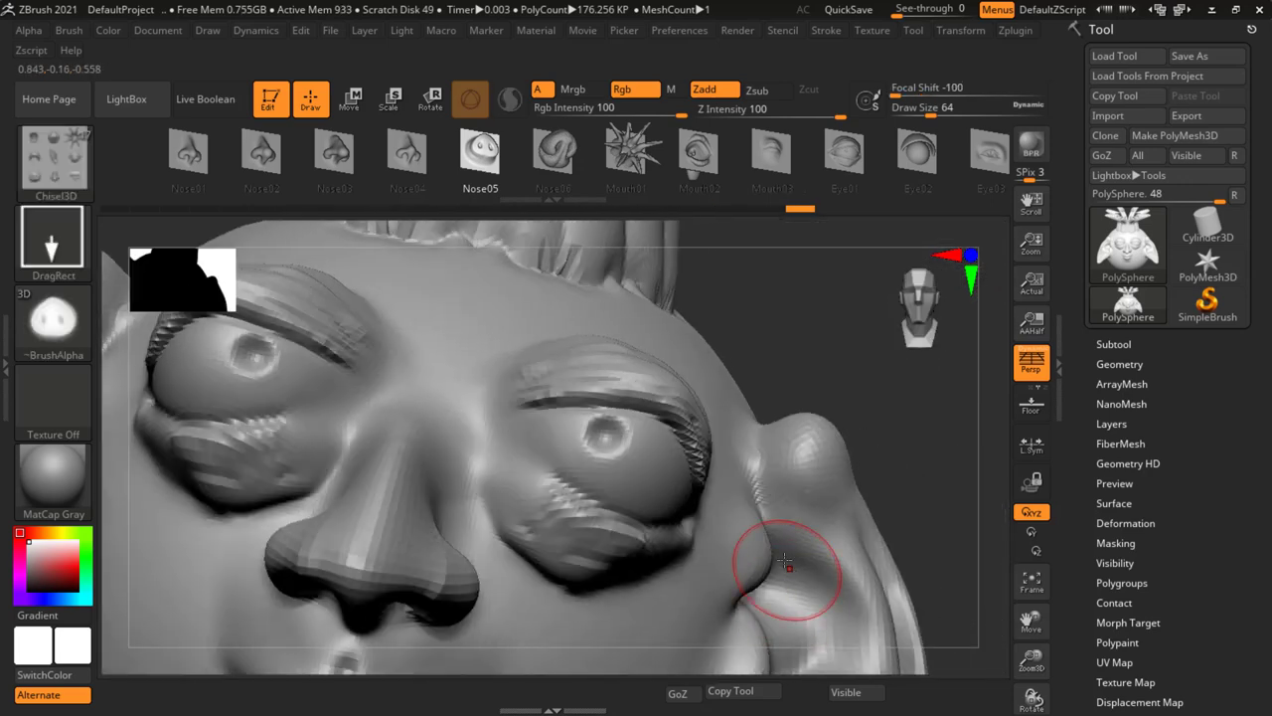
mouse_move(746, 560)
left_mouse_down()
mouse_move(786, 478)
mouse_move(672, 519)
mouse_move(865, 511)
mouse_move(723, 505)
mouse_move(771, 518)
mouse_move(765, 312)
left_mouse_up()
key("ctrl")
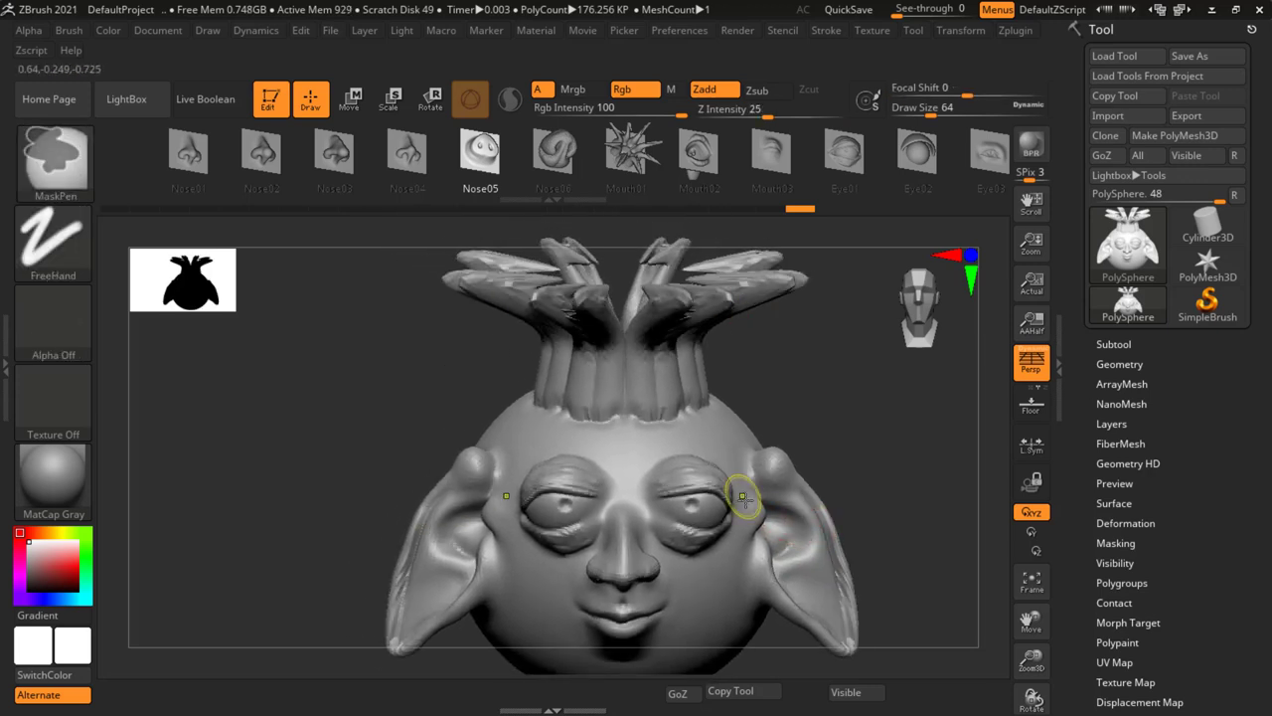
left_click_drag(747, 494, 784, 393, "ctrl")
key("ctrl+z")
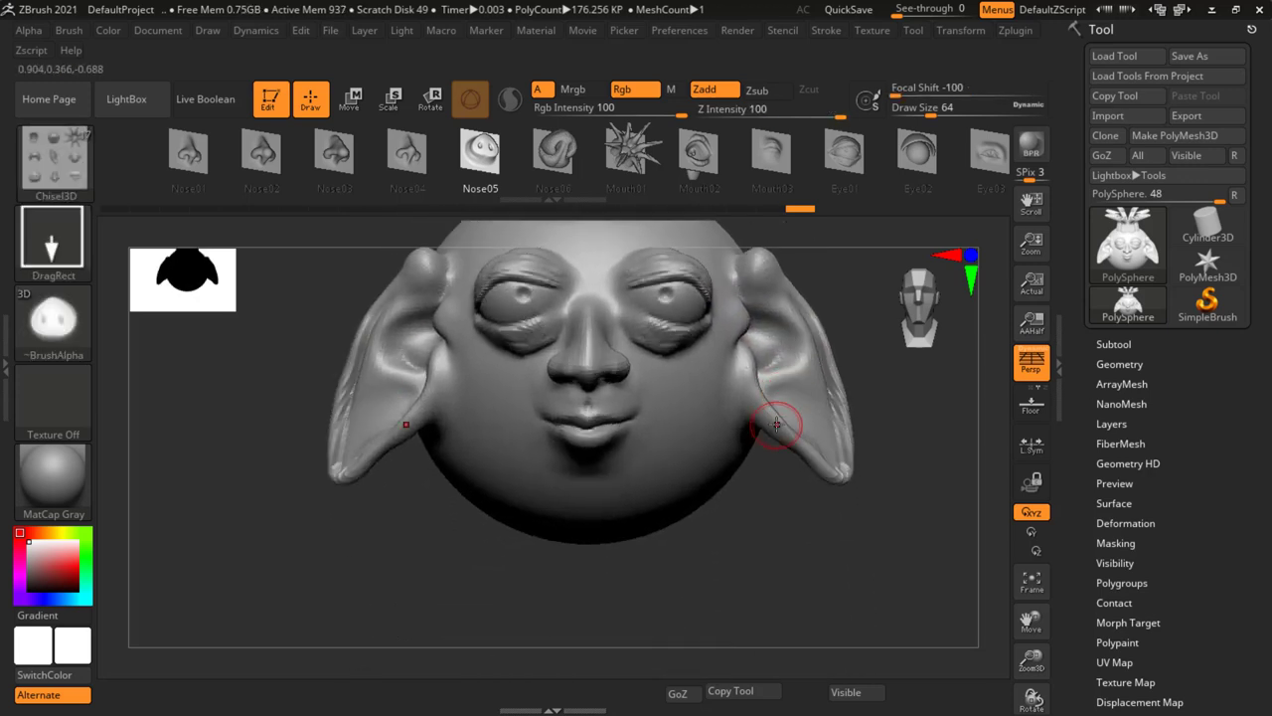
key("space")
mouse_move(780, 449)
left_mouse_down()
mouse_move(753, 450)
mouse_move(772, 483)
left_mouse_up()
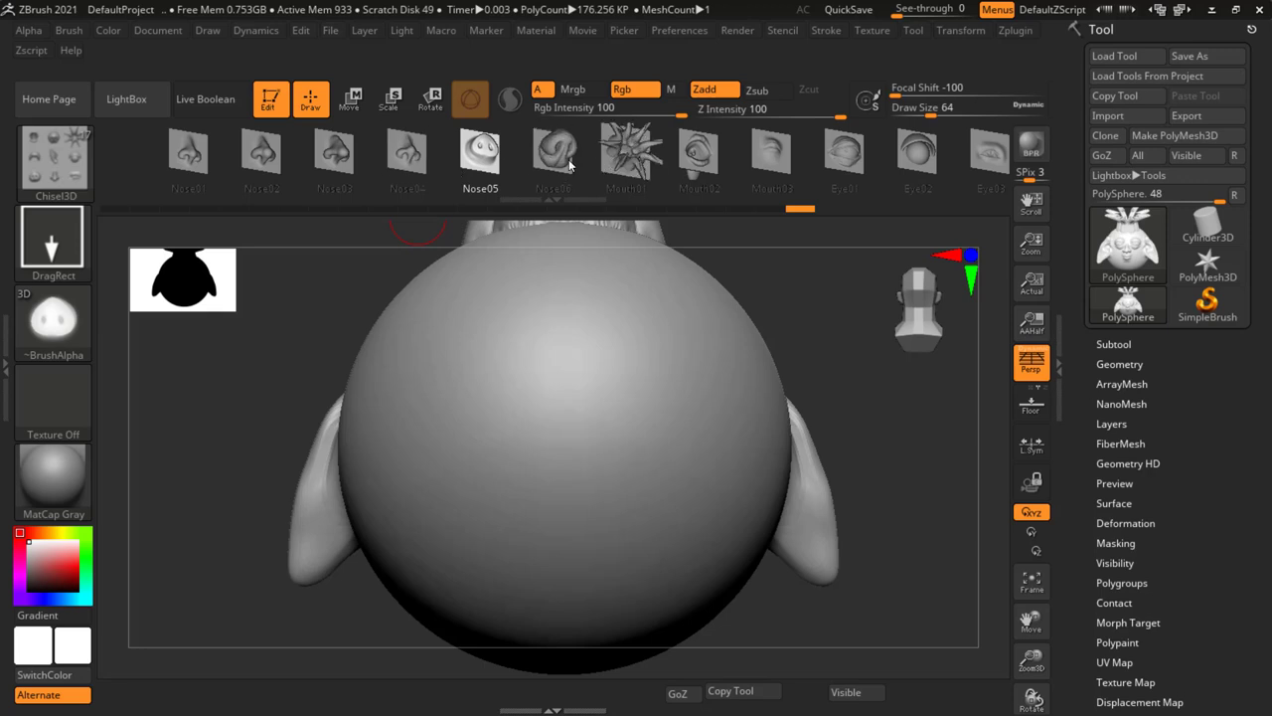
Stamp mirrored Mouth03 lips onto the sphere, then undo the oversized stamp.
left_click(772, 160)
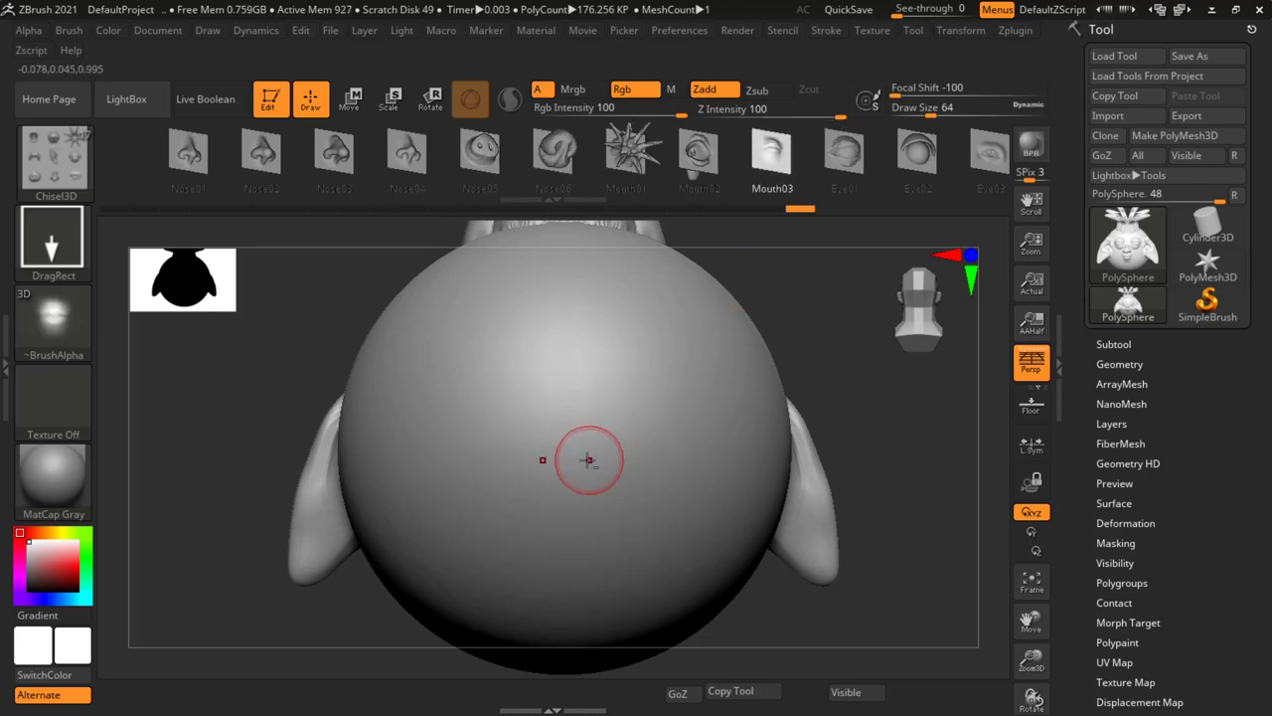
left_click_drag(701, 476, 670, 622)
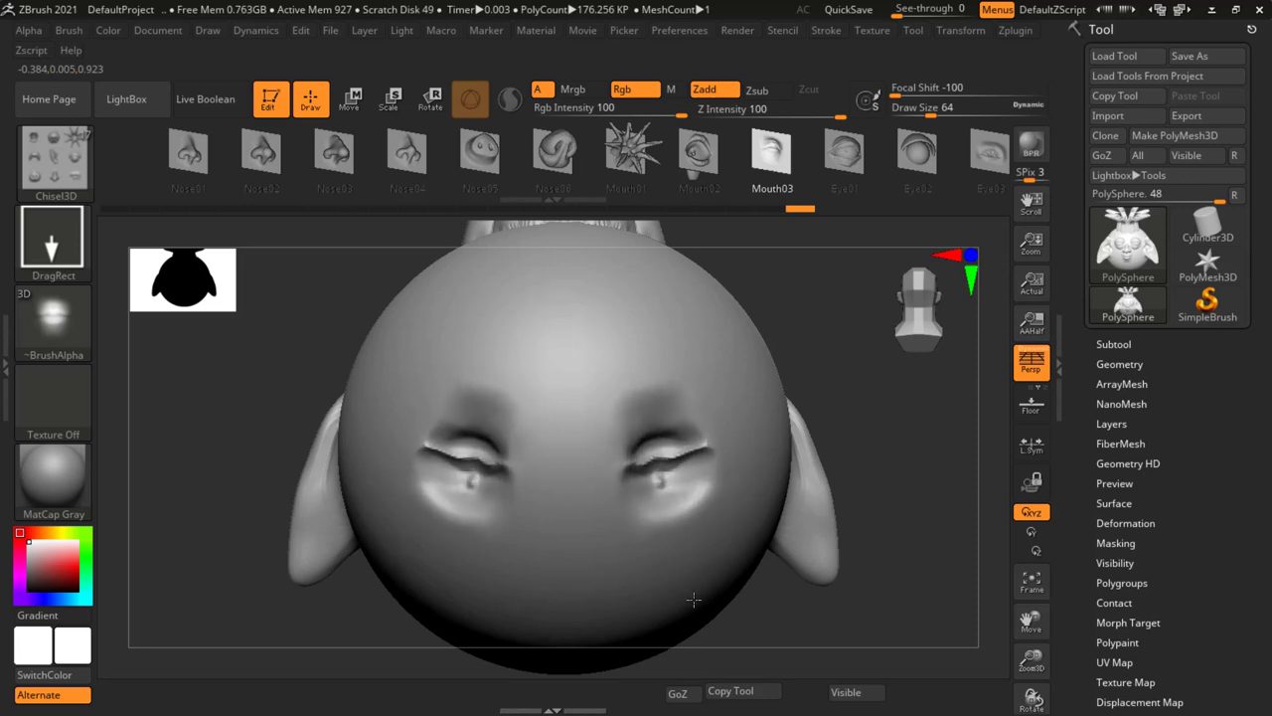
mouse_move(823, 475)
left_mouse_down()
mouse_move(683, 246)
mouse_move(726, 242)
left_mouse_up()
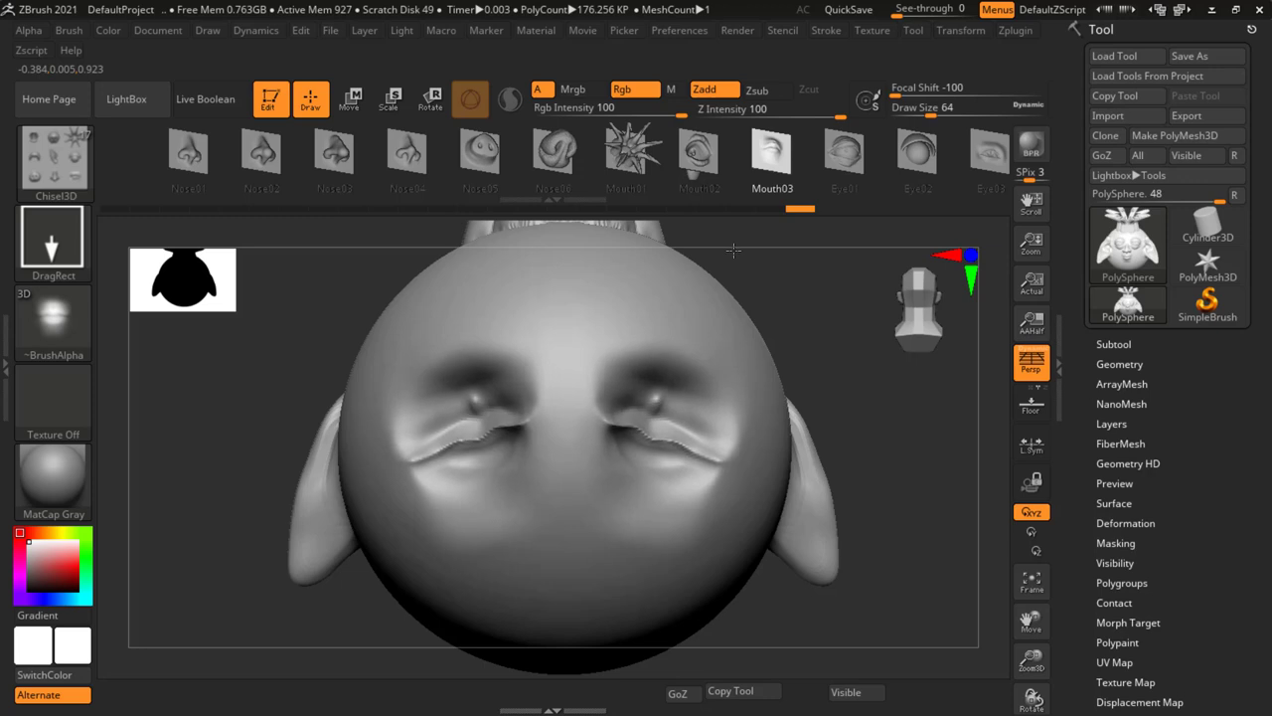
mouse_move(819, 389)
left_mouse_down()
mouse_move(859, 420)
mouse_move(809, 445)
left_mouse_up()
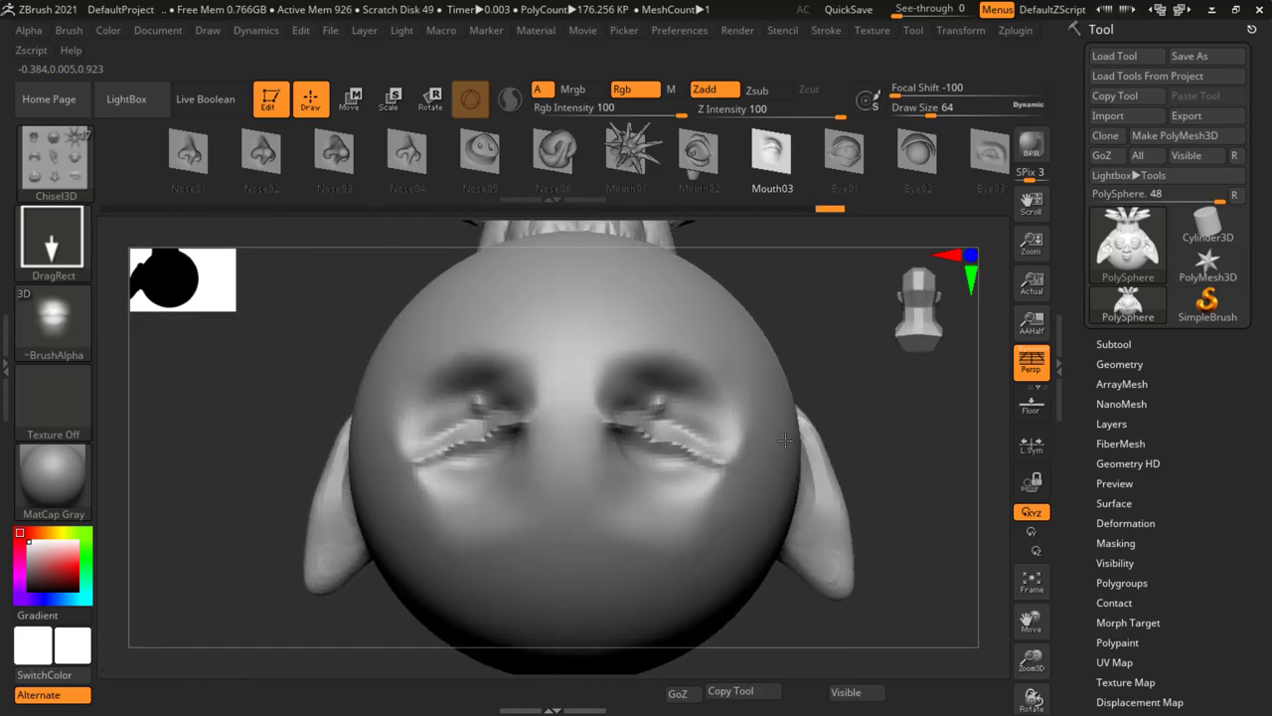
key("ctrl+z")
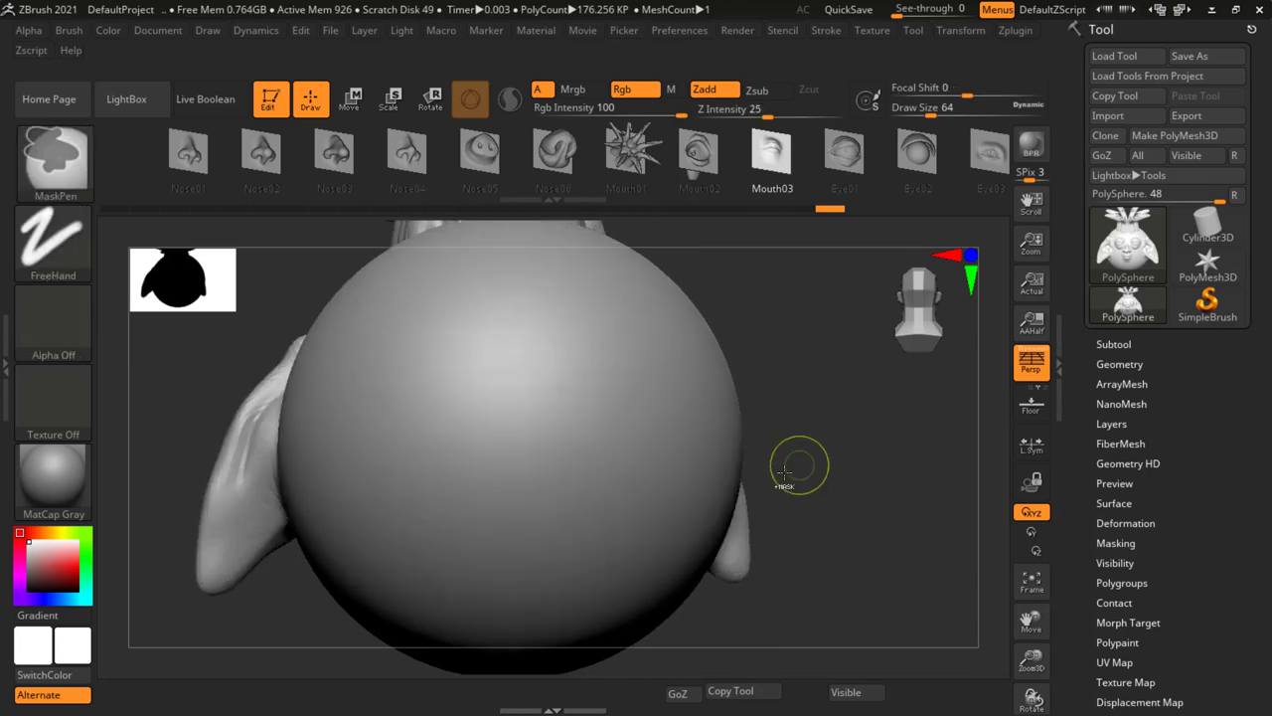
Restamp smaller mirrored Mouth03 lips at the sphere's centre and inspect them from several angles.
mouse_move(616, 452)
left_mouse_down()
mouse_move(710, 487)
mouse_move(688, 265)
left_mouse_up()
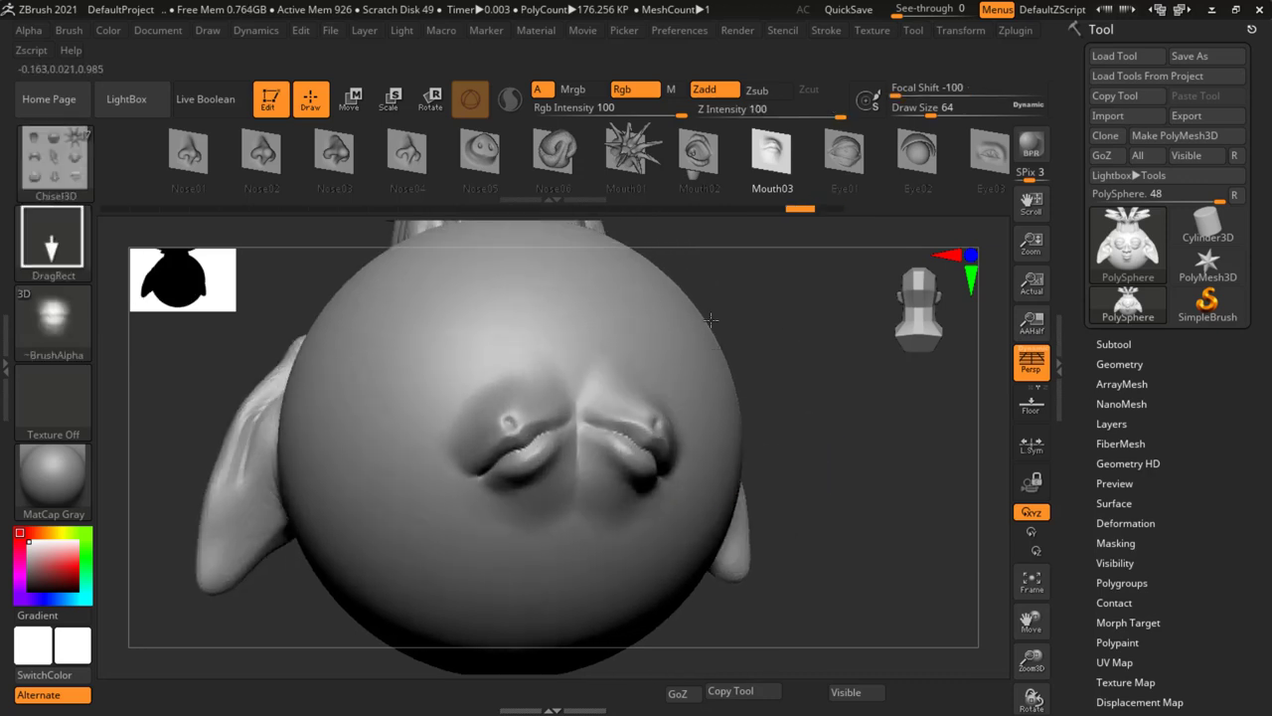
left_click_drag(782, 440, 871, 581)
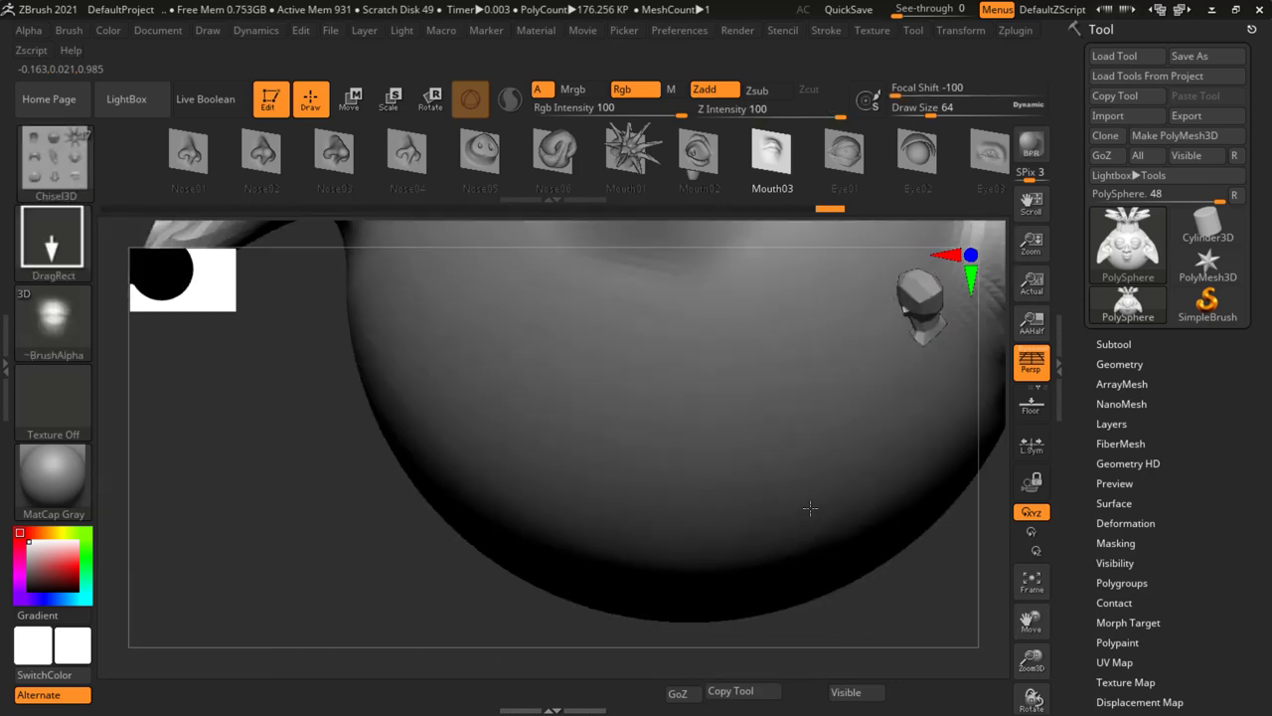
left_click_drag(861, 582, 821, 454)
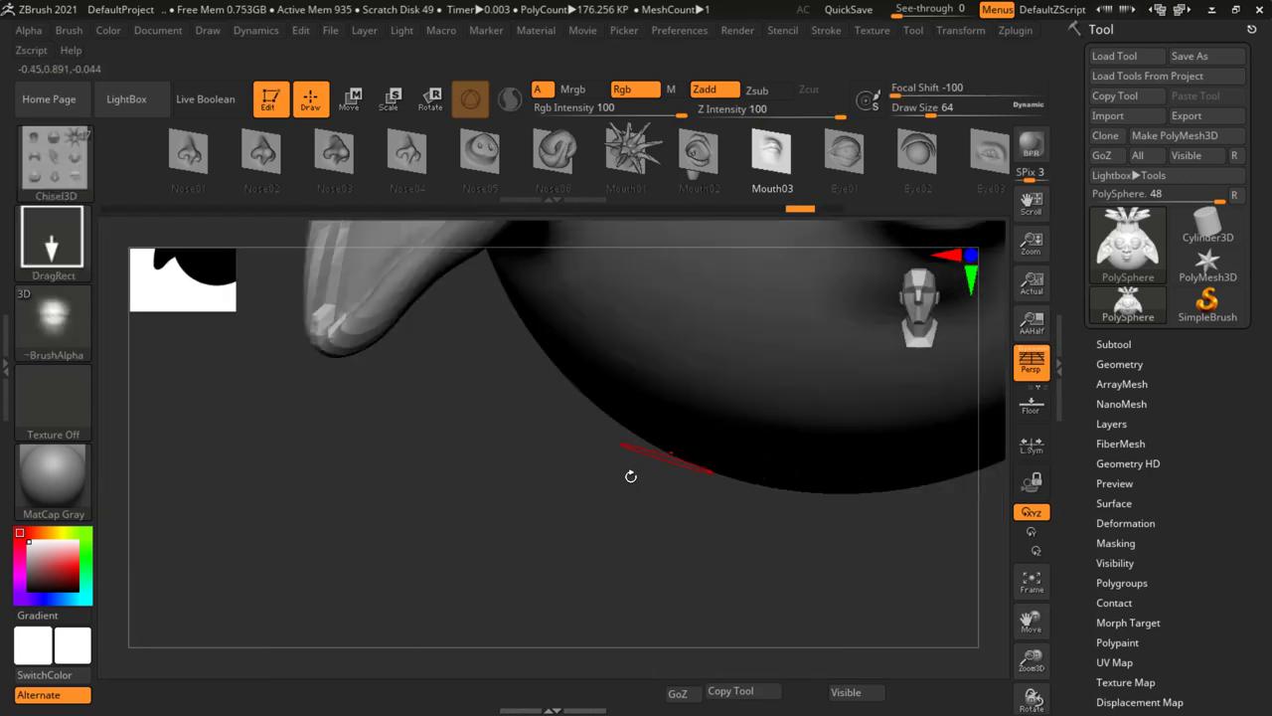
left_click_drag(701, 472, 702, 502, "shift")
right_click_drag(713, 508, 753, 424, "ctrl")
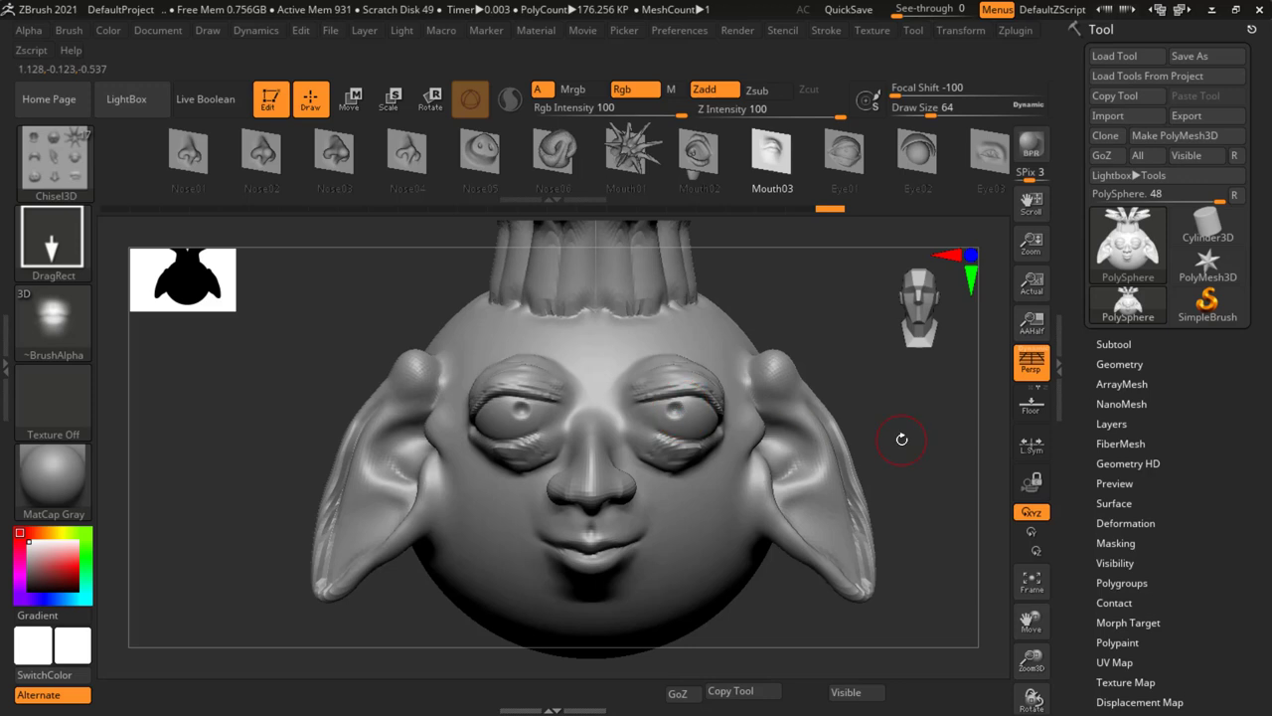
Browse the Eye and Ear insert brushes on the shelf, then minimise ZBrush to the desktop.
mouse_move(902, 439)
left_mouse_down()
mouse_move(875, 433)
mouse_move(897, 410)
mouse_move(883, 472)
mouse_move(914, 487)
mouse_move(851, 472)
mouse_move(919, 502)
mouse_move(942, 485)
mouse_move(821, 460)
mouse_move(755, 388)
left_mouse_up()
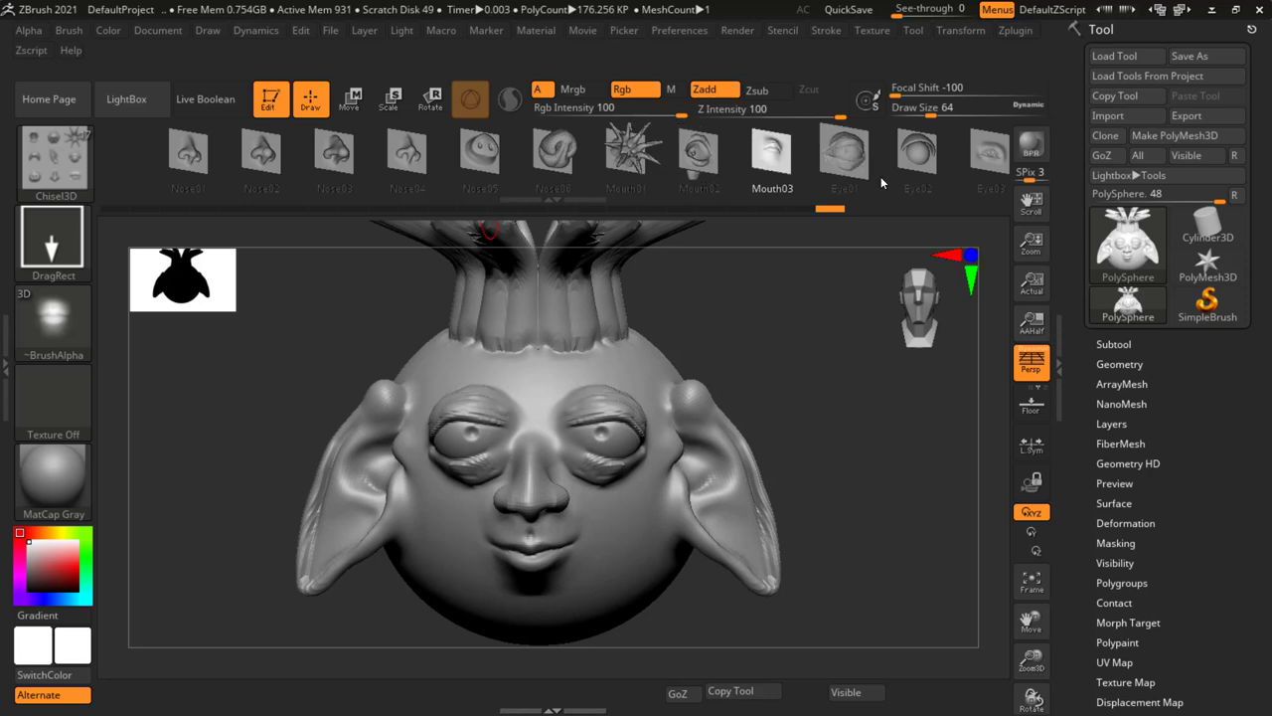
mouse_move(900, 191)
left_mouse_down()
mouse_move(335, 213)
mouse_move(289, 192)
left_mouse_up()
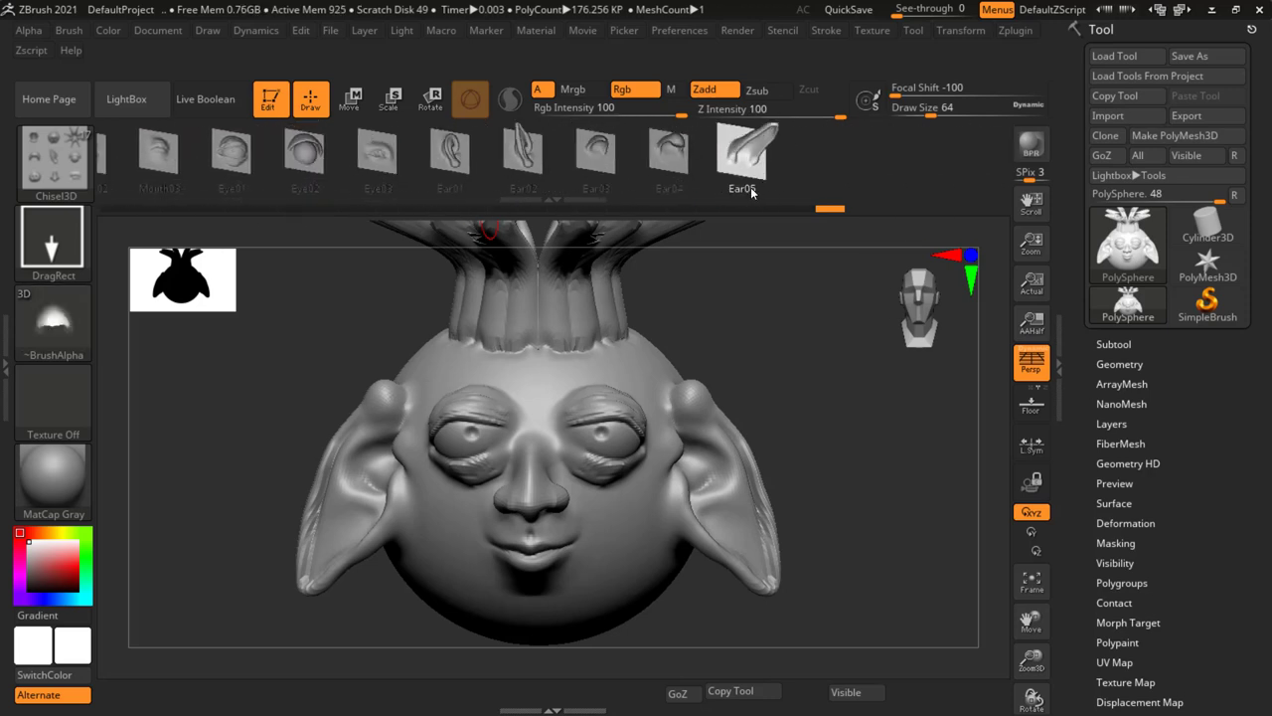
left_click_drag(623, 190, 883, 199)
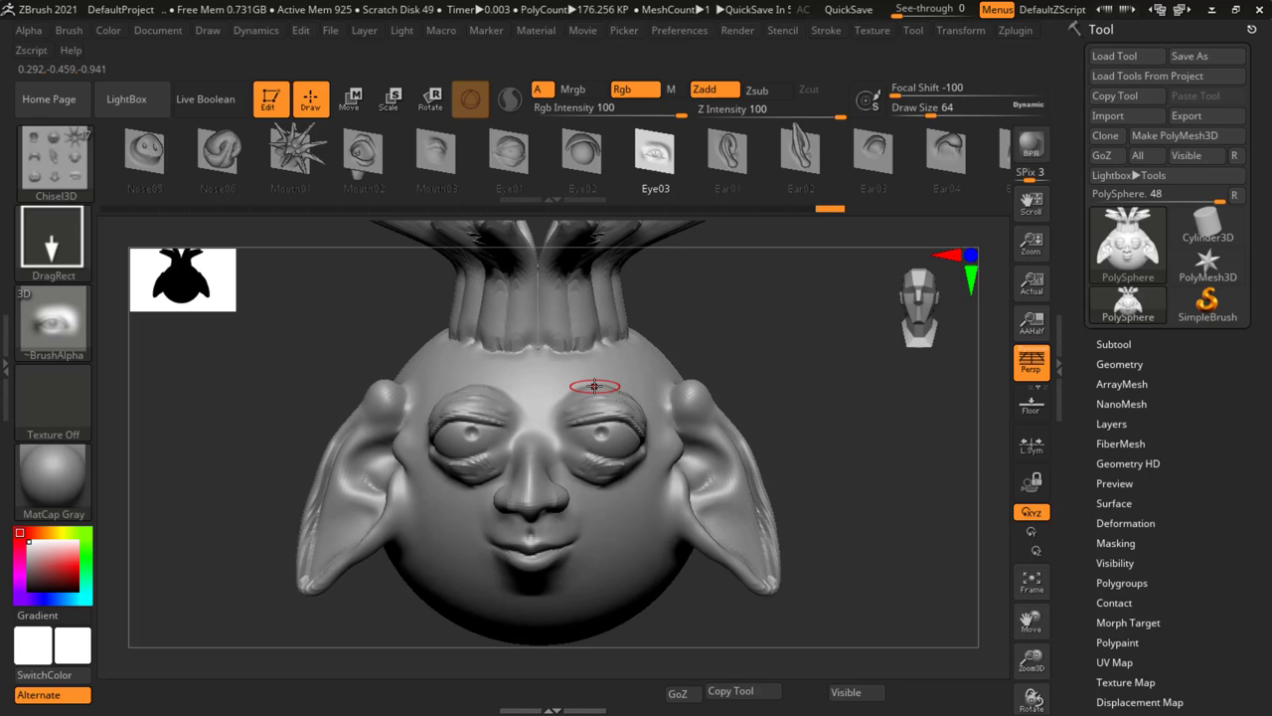
left_click(1213, 11)
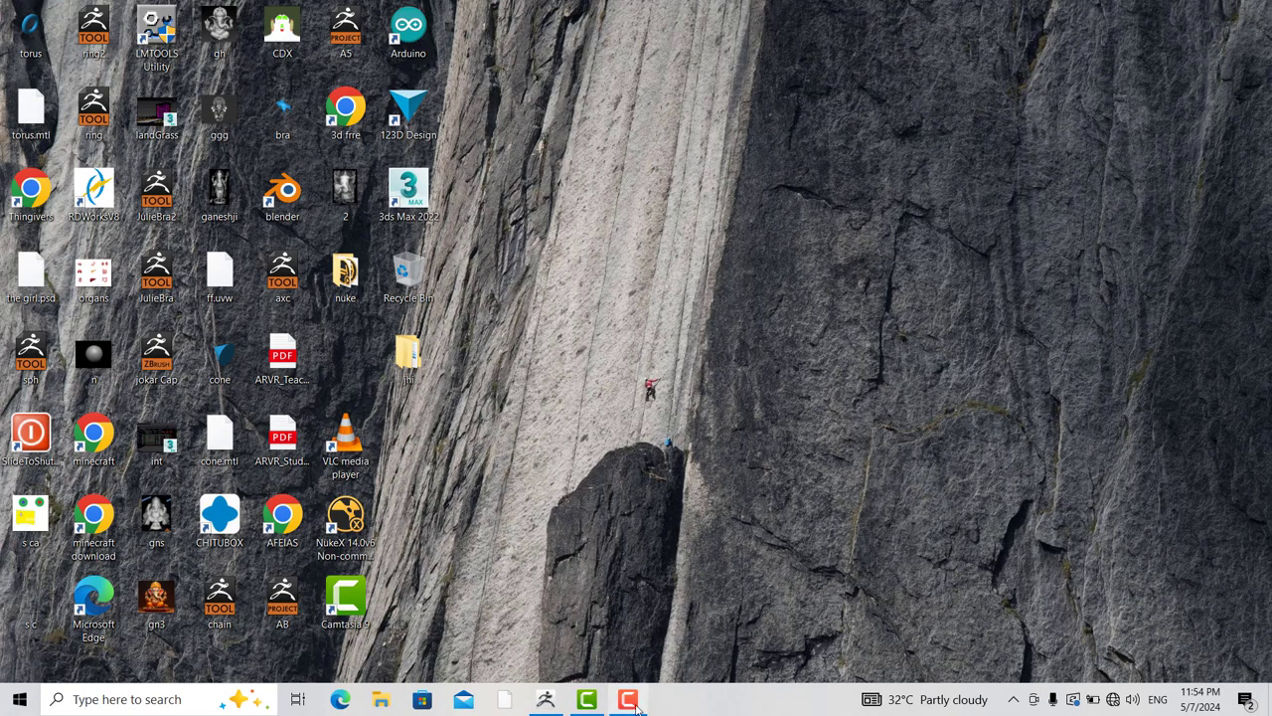